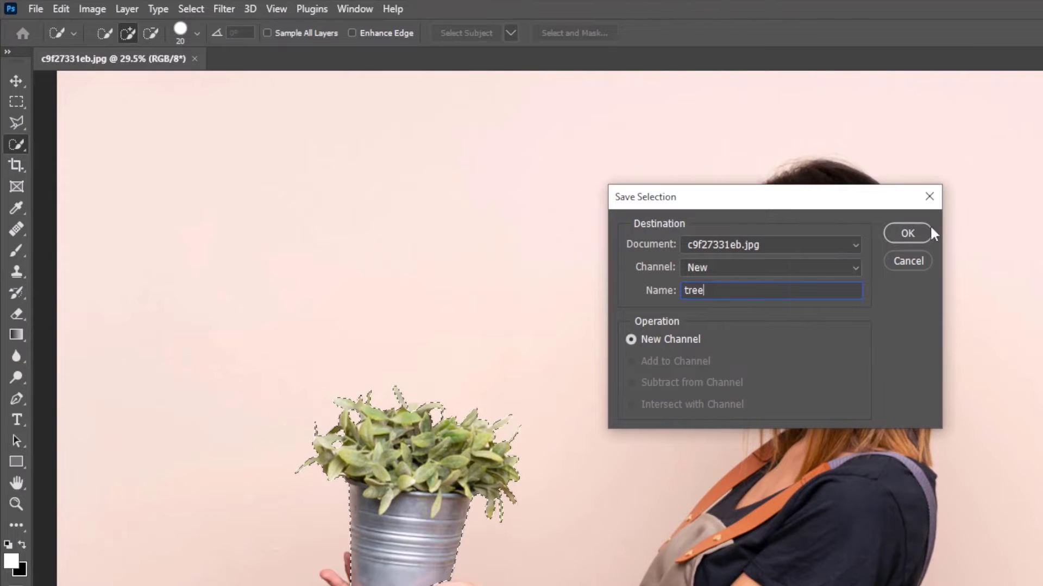
# - Save the potted plant selection as a new channel named tree and copy the selected plant onto its own layer
pyautogui.click(908, 229)
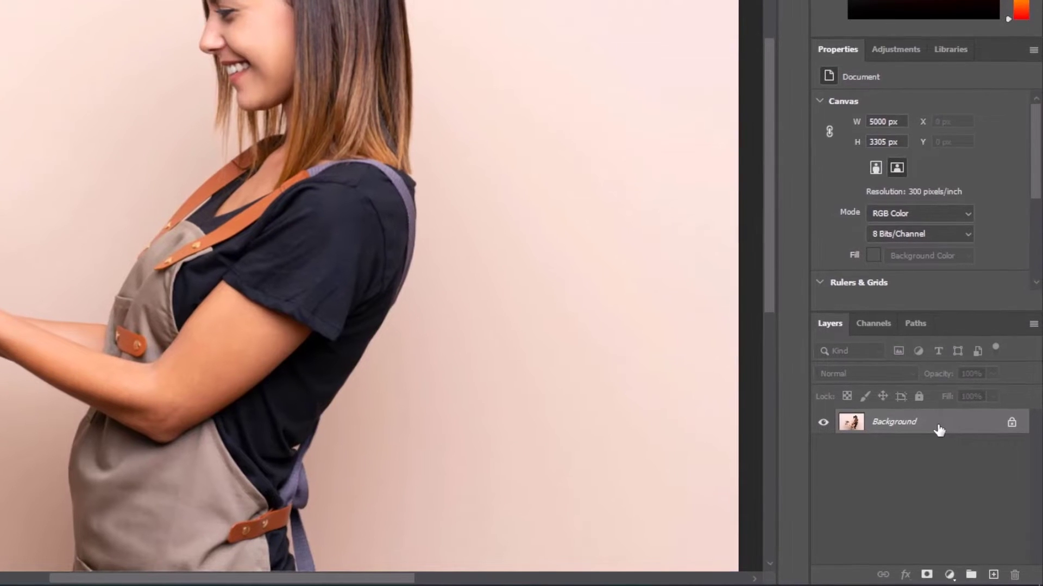
pyautogui.click(973, 480)
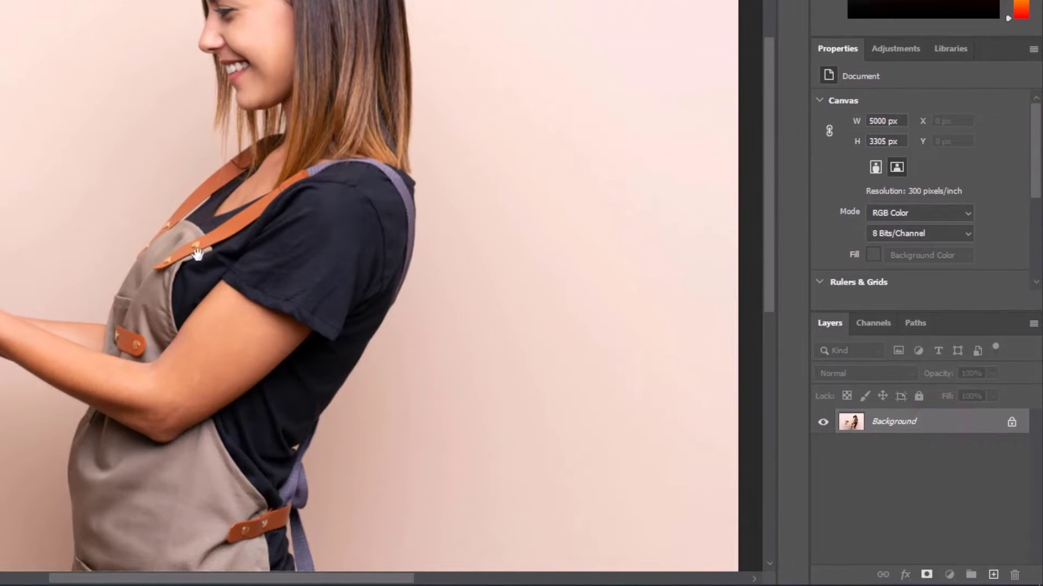
pyautogui.moveTo(125, 206); pyautogui.dragTo(461, 263)
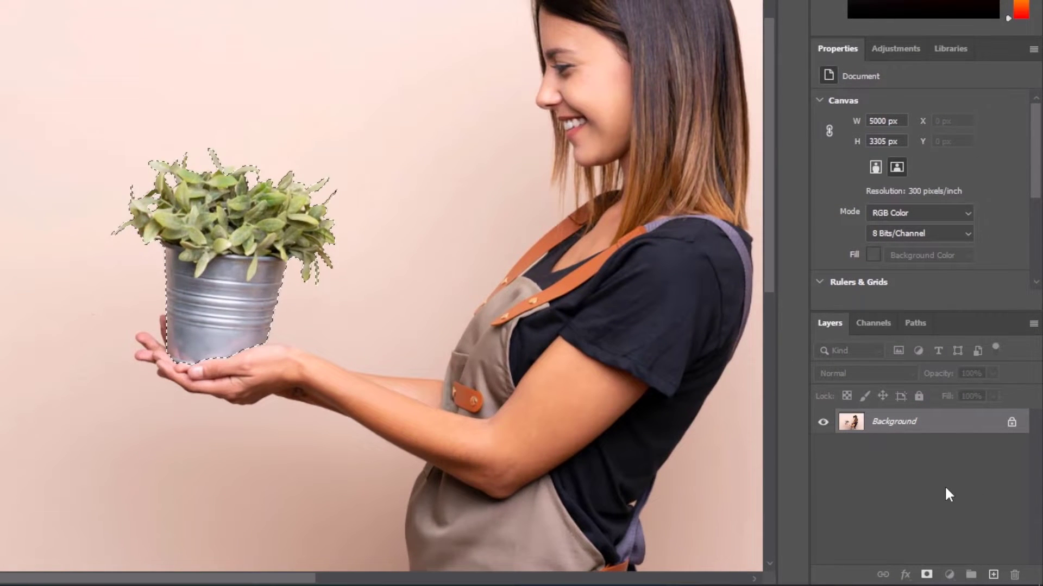
pyautogui.hotkey('ctrl', 'j')
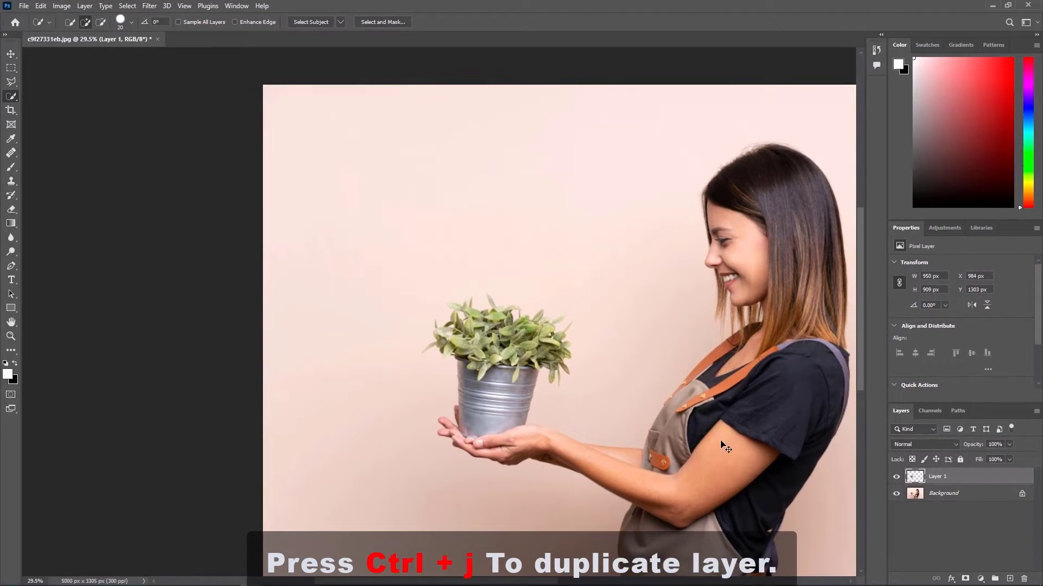
pyautogui.hotkey('ctrl', '0')
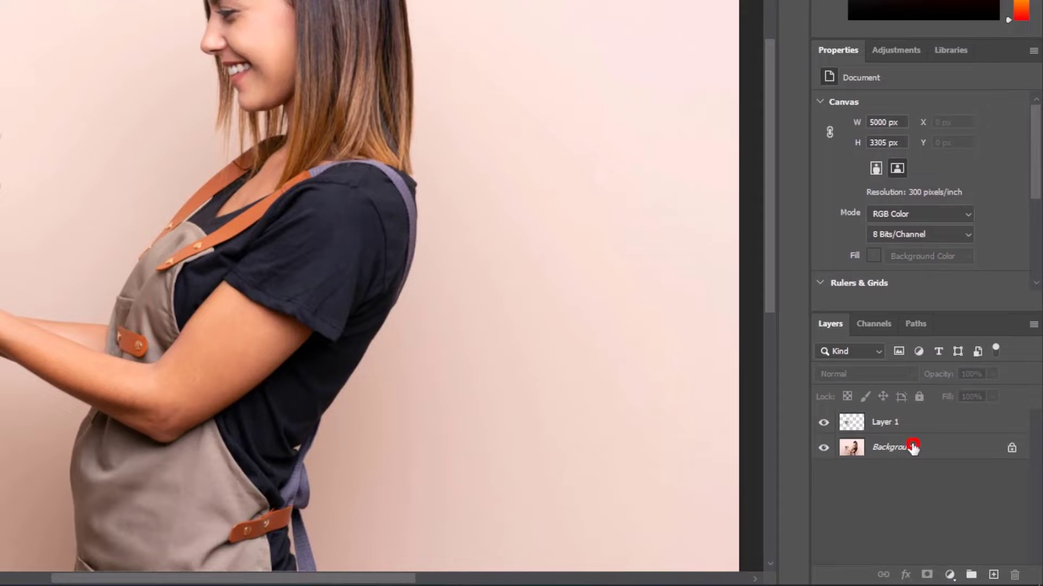
# - Select the woman on the Background layer with the Object Selection tool's Select Subject command
pyautogui.click(954, 494)
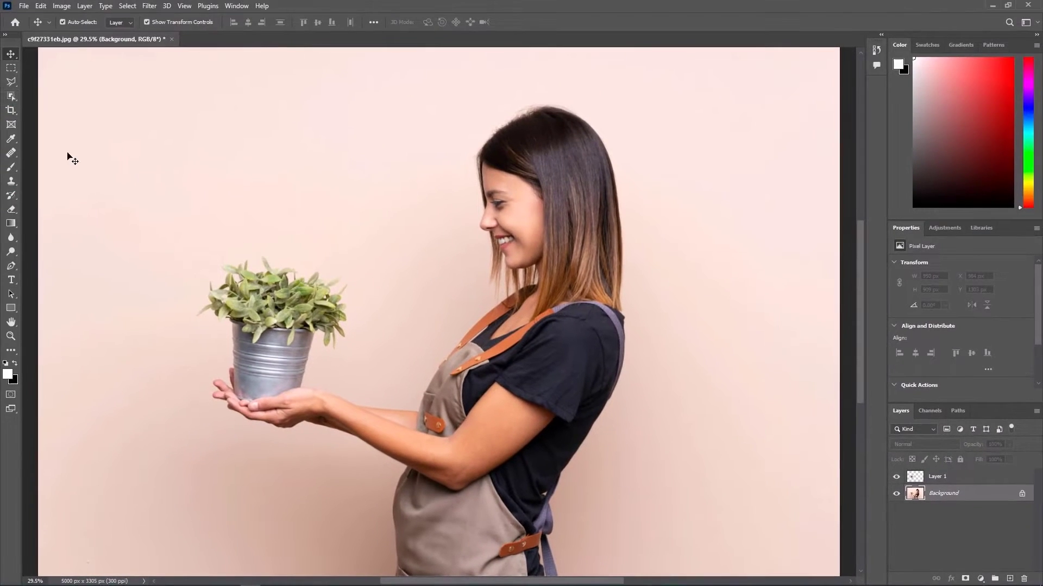
pyautogui.click(11, 97)
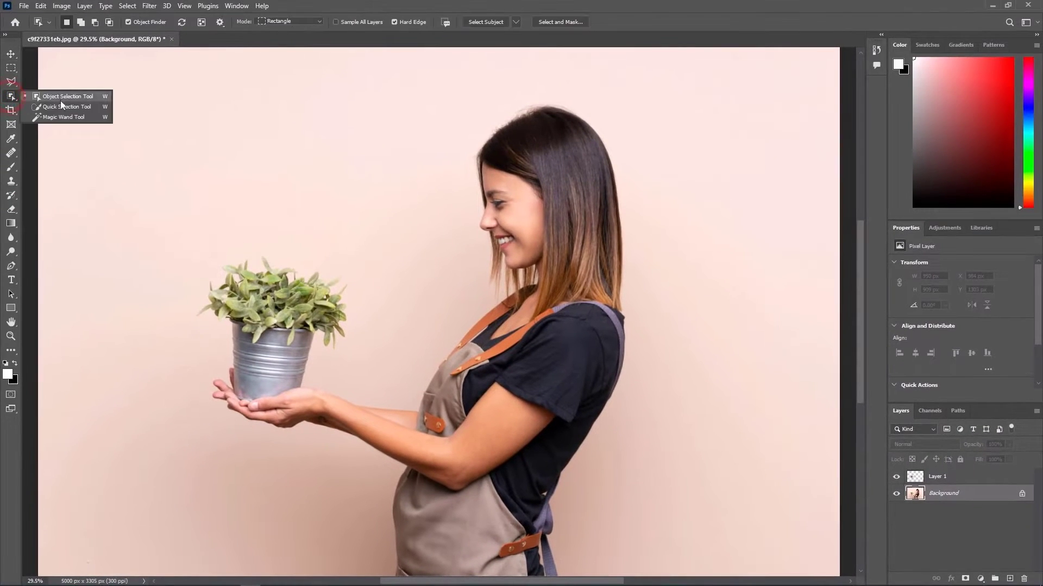
pyautogui.click(61, 100)
pyautogui.click(486, 22)
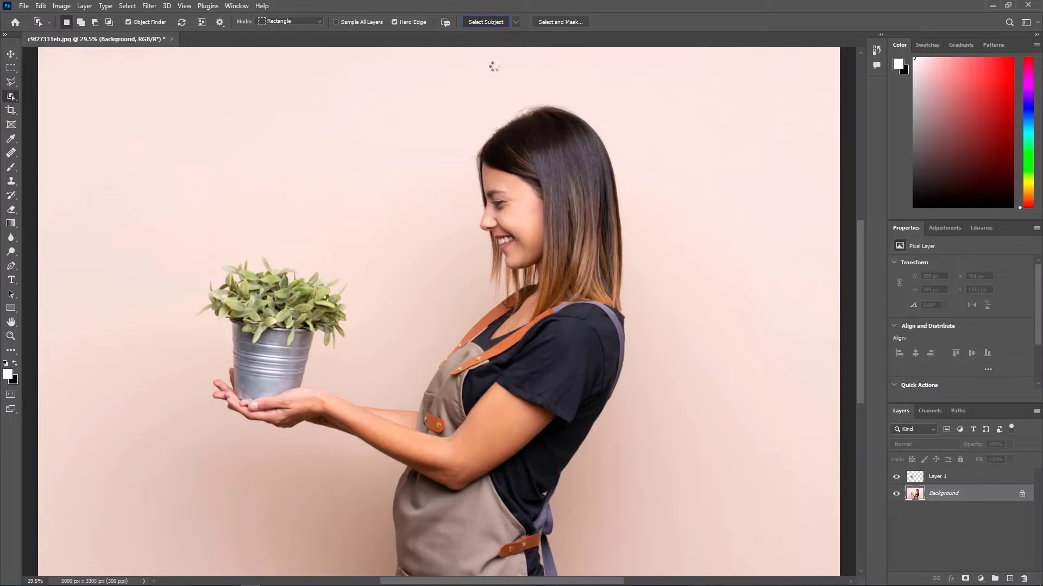
pyautogui.moveTo(518, 358); pyautogui.dragTo(507, 307)
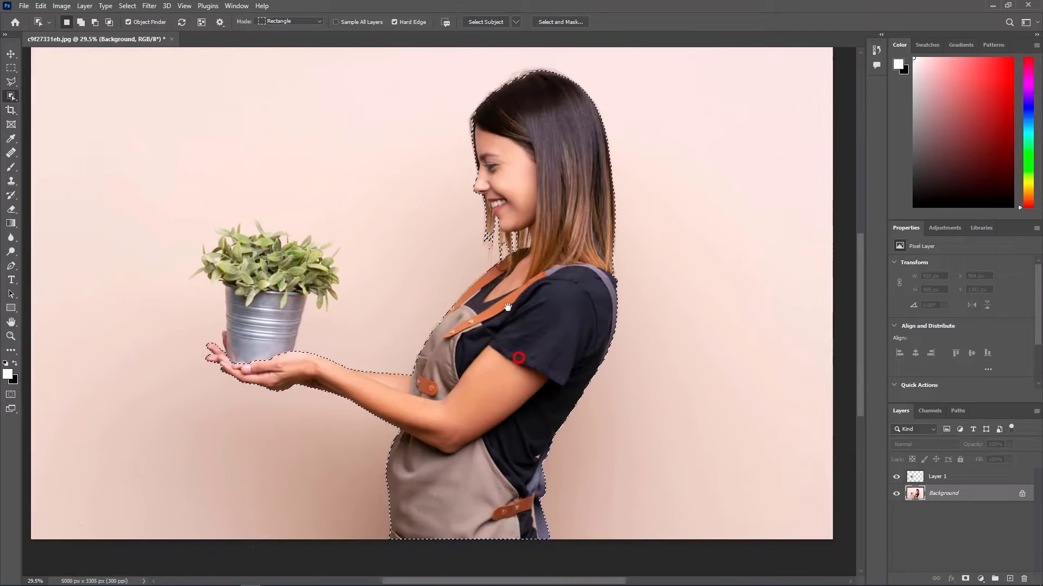
# - Open the woman's selection in Select and Mask and display it in the Overlay view mode
pyautogui.scroll(3, 538, 350)
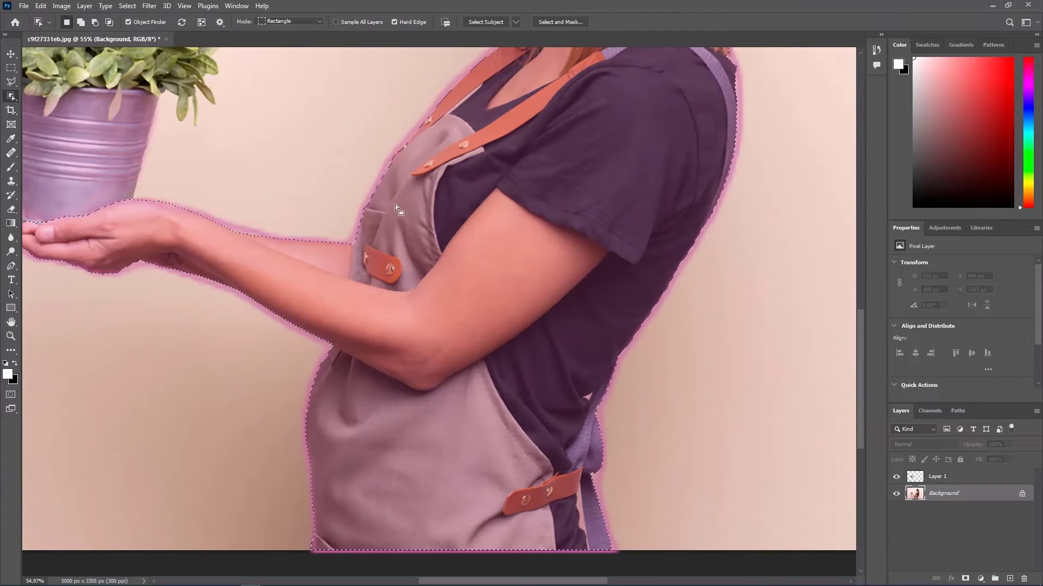
pyautogui.moveTo(392, 205); pyautogui.dragTo(392, 396)
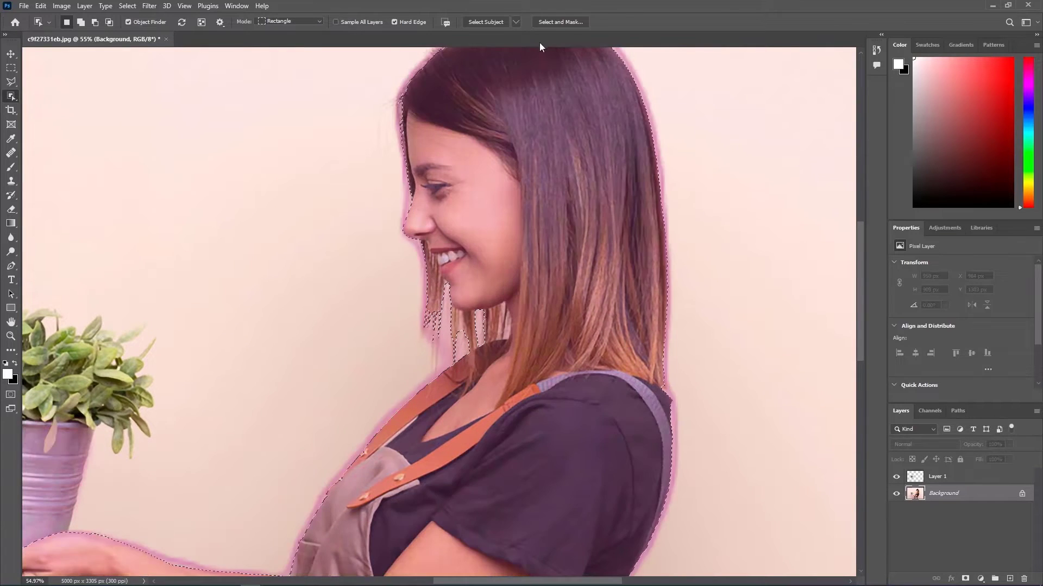
pyautogui.click(548, 22)
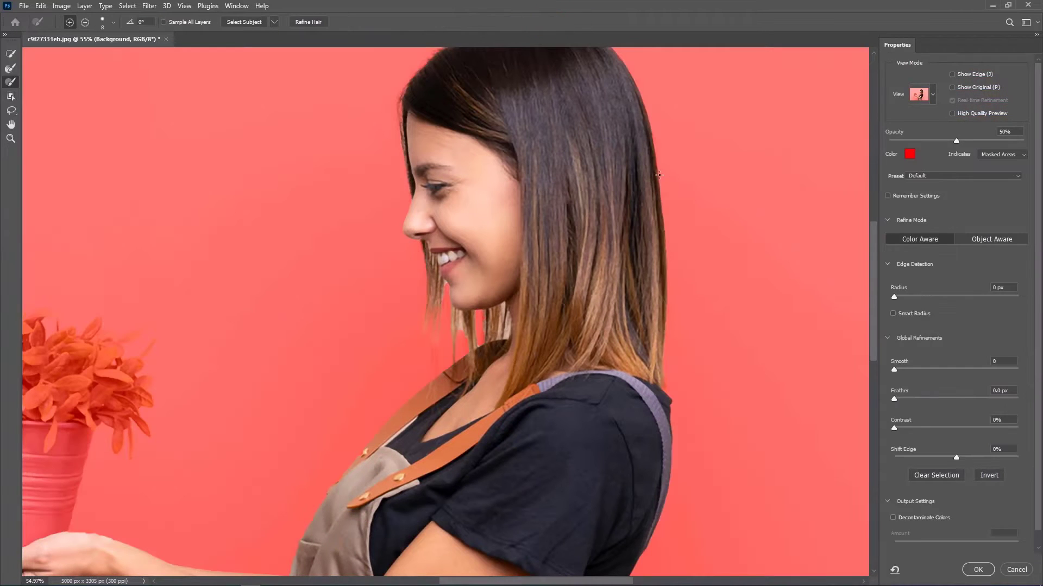
pyautogui.scroll(-3, 659, 174)
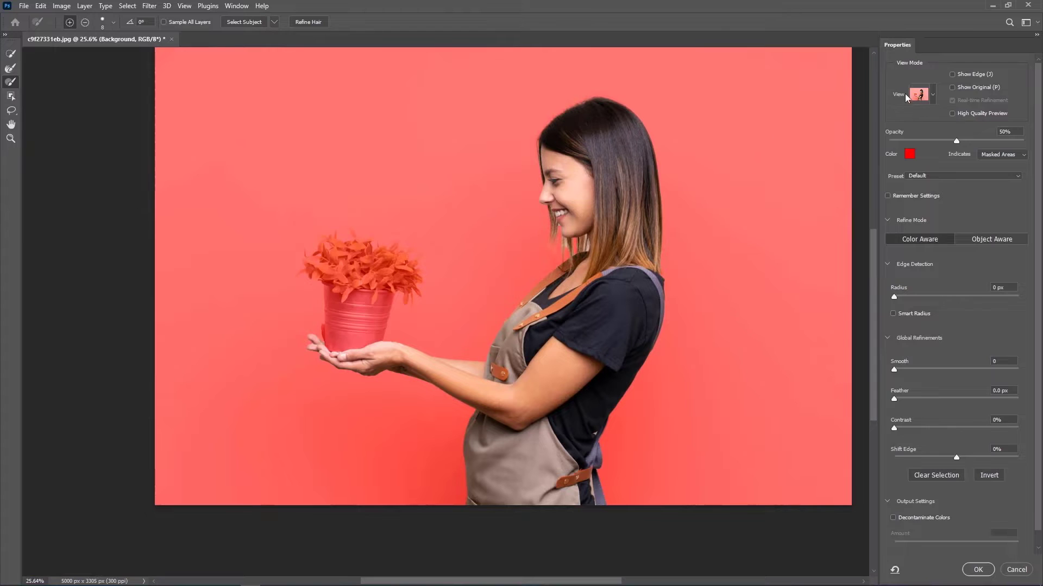
pyautogui.click(920, 95)
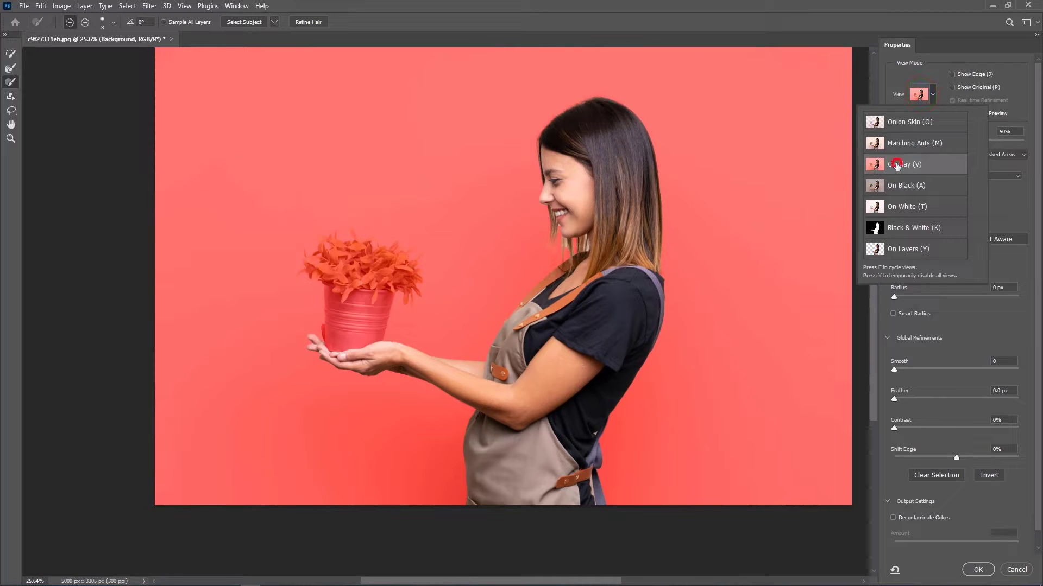
# - Brush the background gaps between the hair strands below the chin out of the selection, restoring the strand edge where needed
pyautogui.click(11, 83)
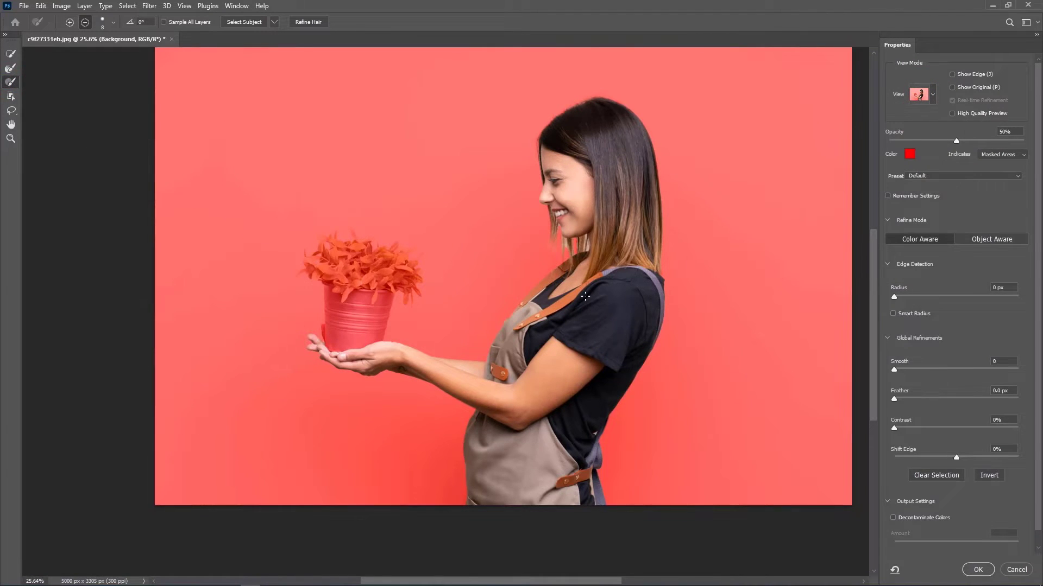
pyautogui.scroll(10, 577, 242)
pyautogui.press('alt')
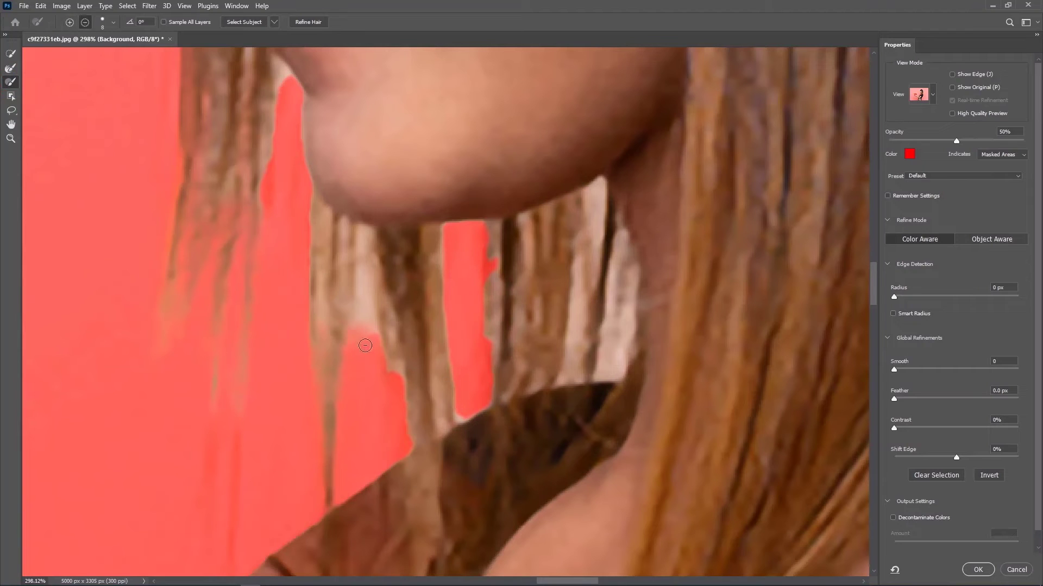
pyautogui.moveTo(363, 347)
pyautogui.mouseDown()
pyautogui.moveTo(361, 228)
pyautogui.moveTo(386, 367)
pyautogui.mouseUp()
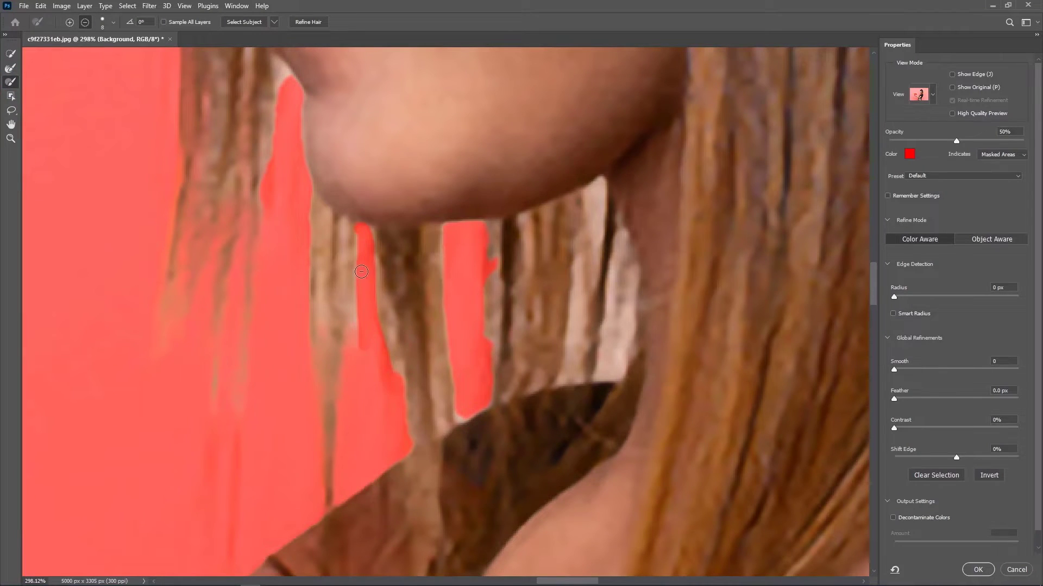
pyautogui.moveTo(361, 272); pyautogui.dragTo(353, 371)
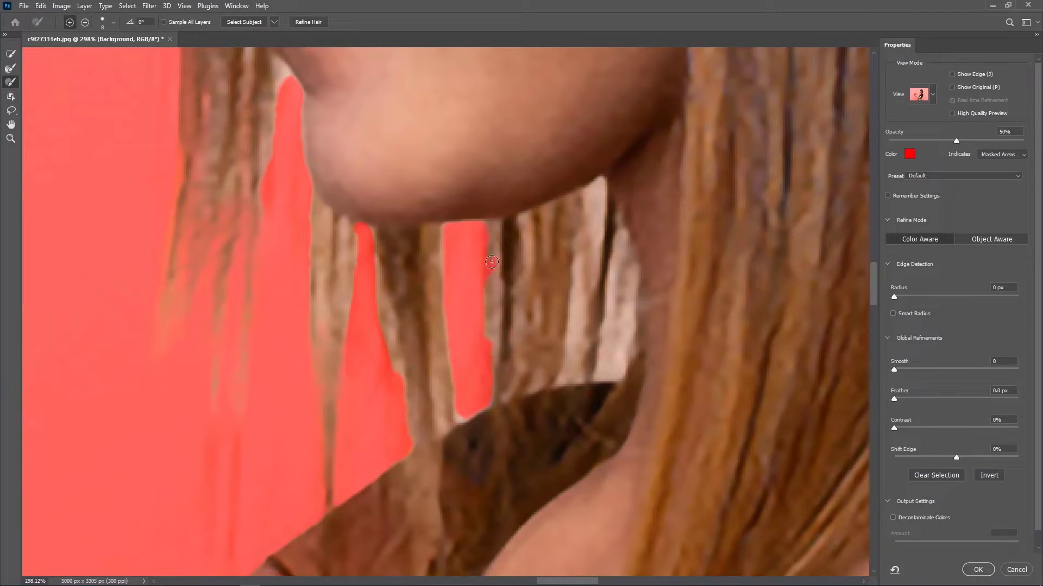
pyautogui.moveTo(493, 258); pyautogui.dragTo(497, 328)
pyautogui.press('alt')
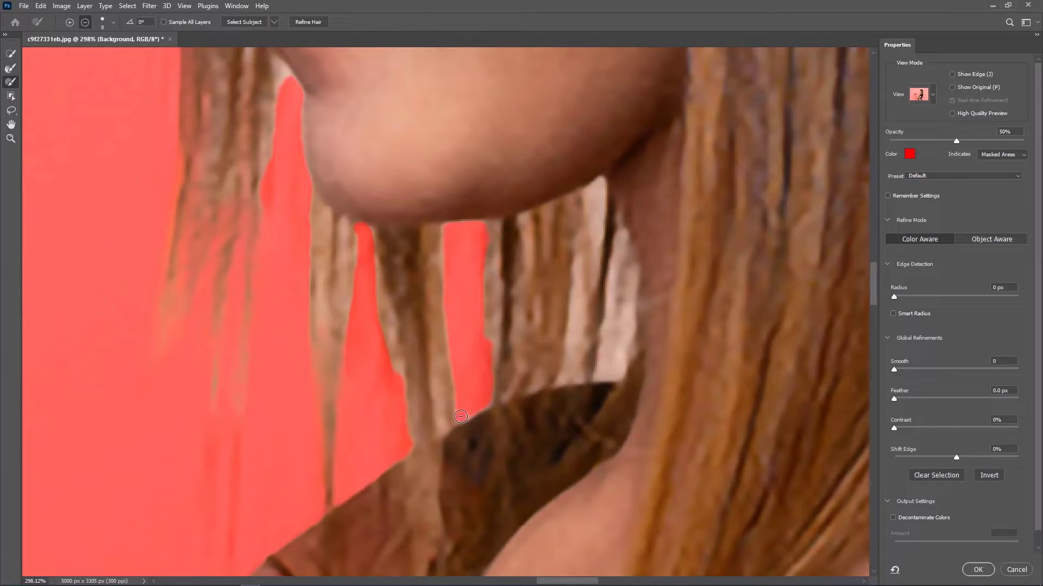
pyautogui.moveTo(608, 346)
pyautogui.mouseDown()
pyautogui.moveTo(626, 251)
pyautogui.moveTo(621, 366)
pyautogui.mouseUp()
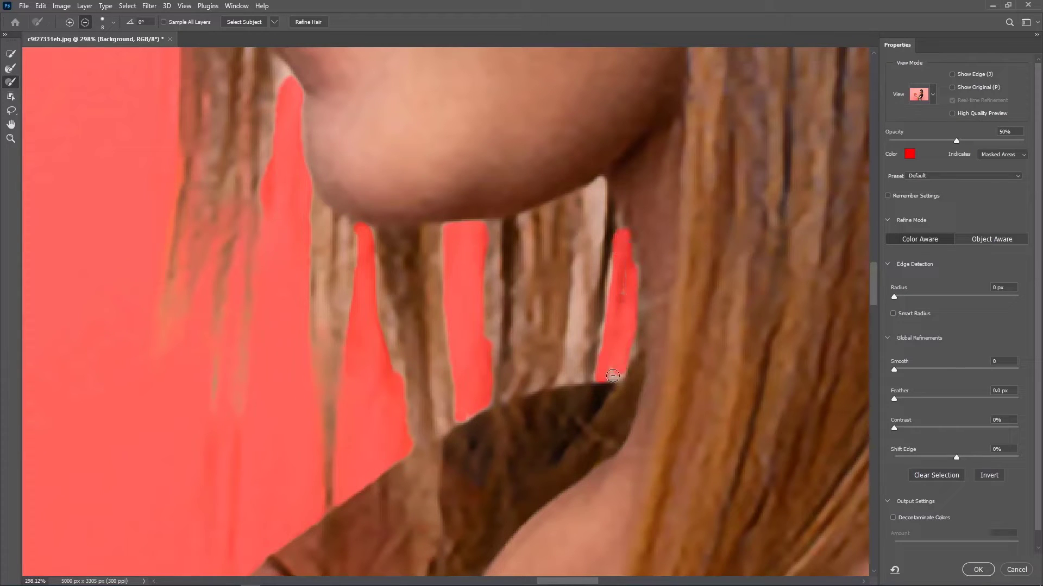
pyautogui.moveTo(562, 380)
pyautogui.mouseDown()
pyautogui.moveTo(575, 265)
pyautogui.moveTo(576, 380)
pyautogui.mouseUp()
pyautogui.moveTo(596, 247)
pyautogui.mouseDown()
pyautogui.moveTo(594, 188)
pyautogui.moveTo(592, 279)
pyautogui.mouseUp()
# - Paint the missing upright finger beside the pot into the selection with the Brush tool
pyautogui.scroll(-10, 592, 279)
pyautogui.moveTo(119, 359); pyautogui.dragTo(489, 336)
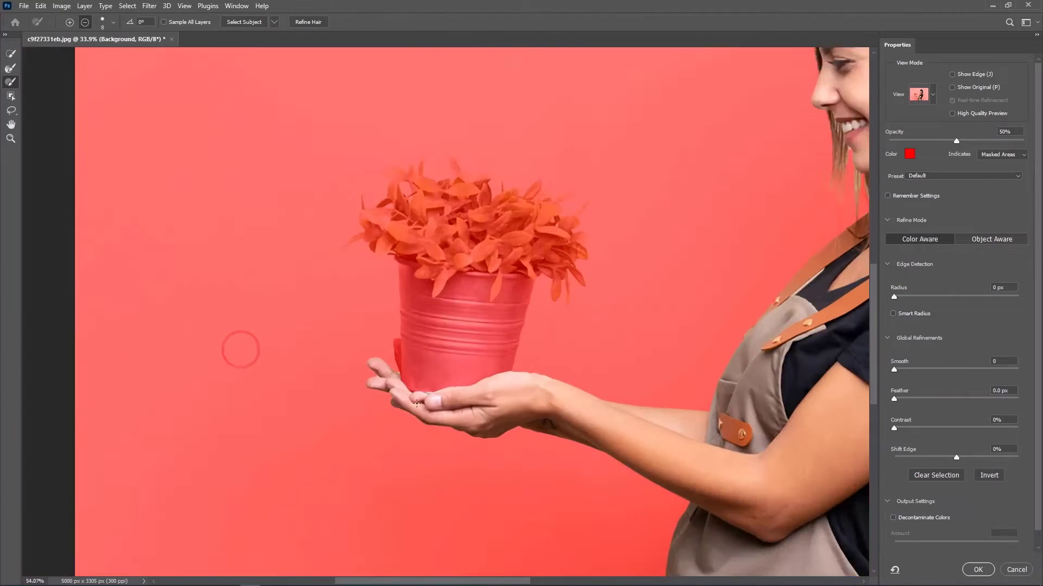
pyautogui.scroll(8, 380, 375)
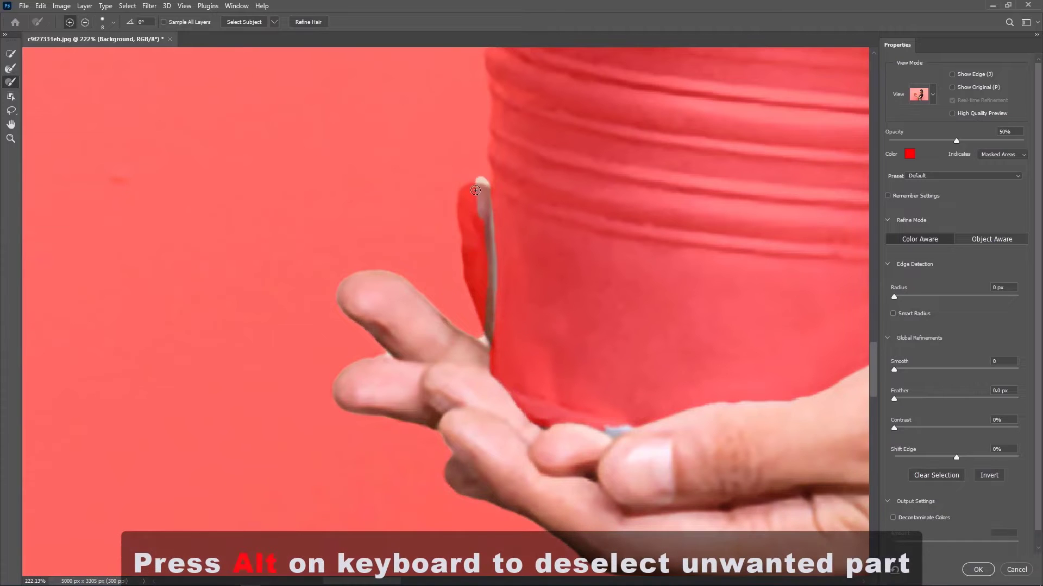
pyautogui.moveTo(472, 189); pyautogui.dragTo(466, 194)
pyautogui.scroll(10, 457, 249)
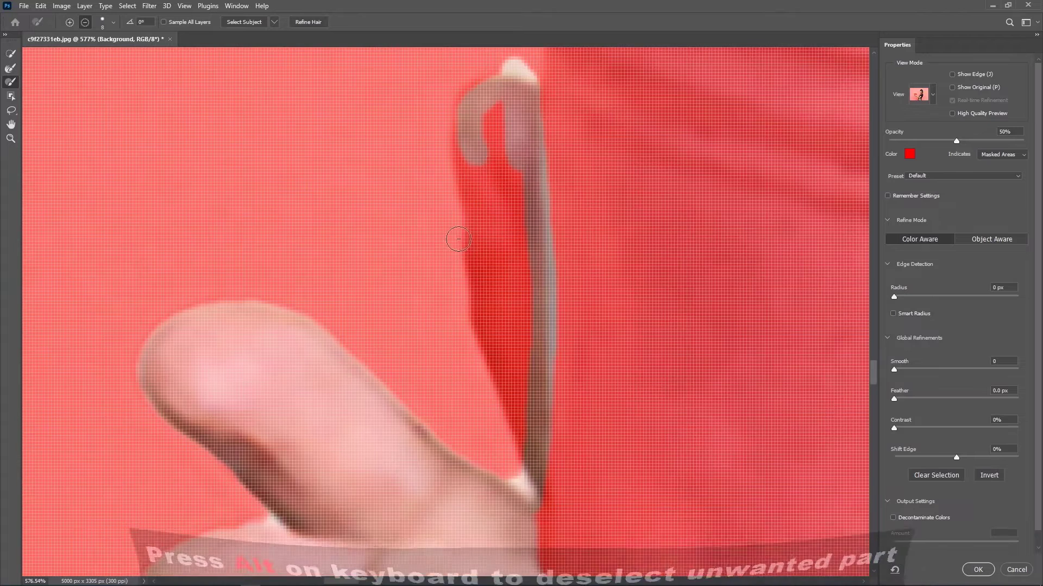
pyautogui.moveTo(472, 152); pyautogui.dragTo(477, 220)
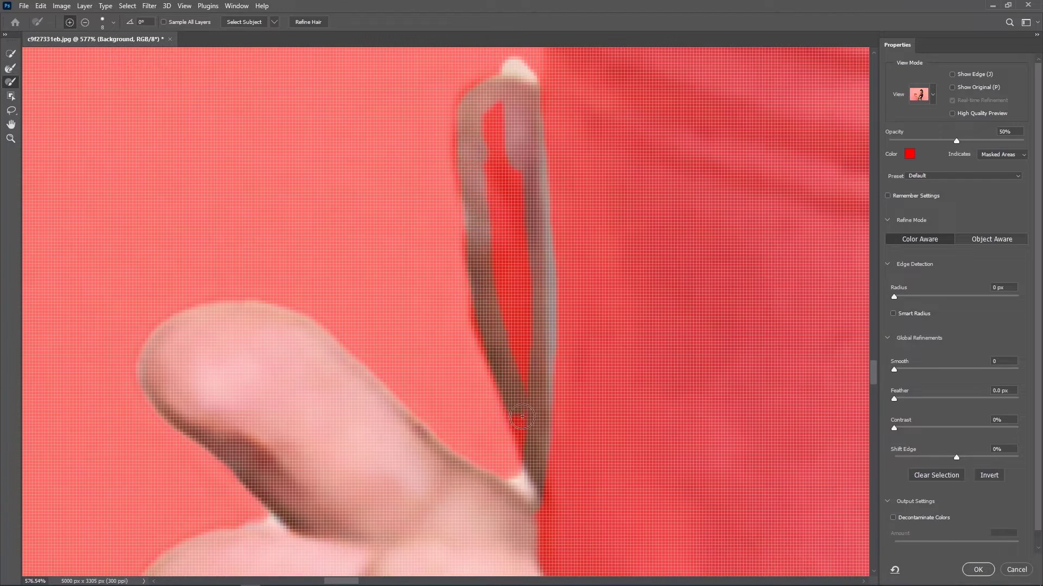
pyautogui.moveTo(530, 416); pyautogui.dragTo(498, 127)
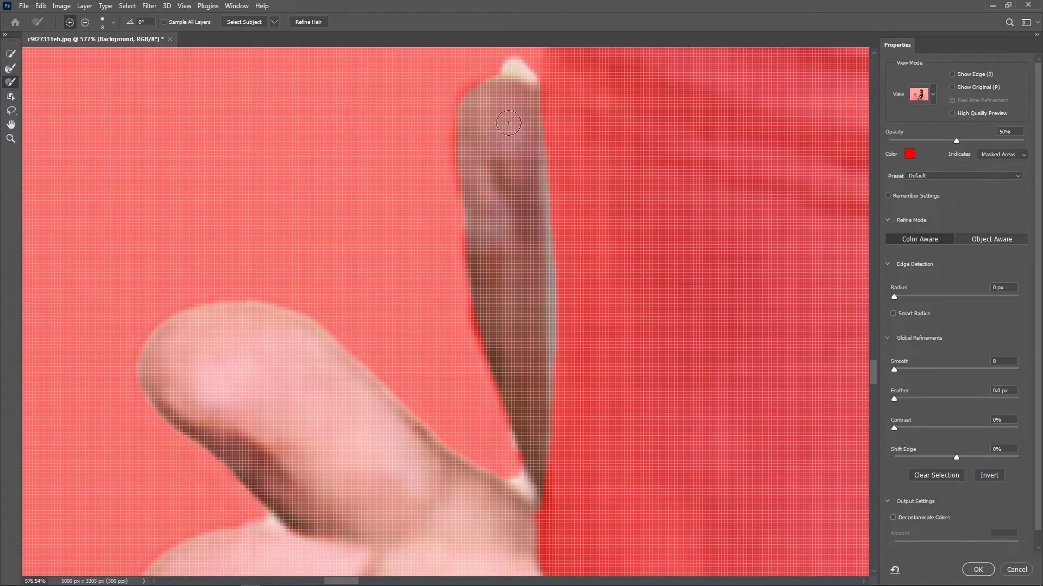
# - Subtract the leftover background and pot slivers around the upright finger and beside the thumb from the selection
pyautogui.scroll(5, 508, 122)
pyautogui.press('alt')
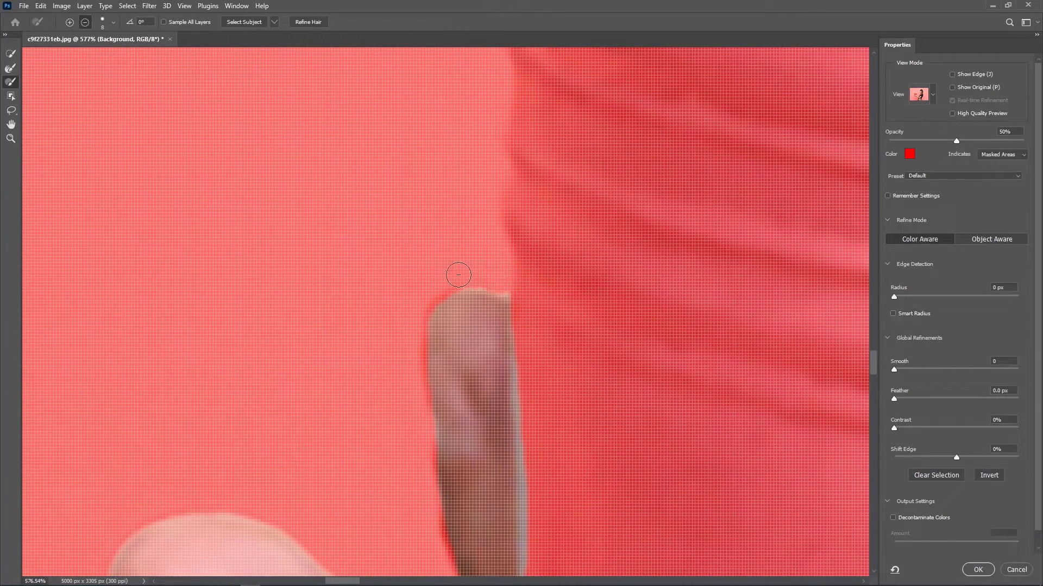
pyautogui.scroll(-5, 533, 327)
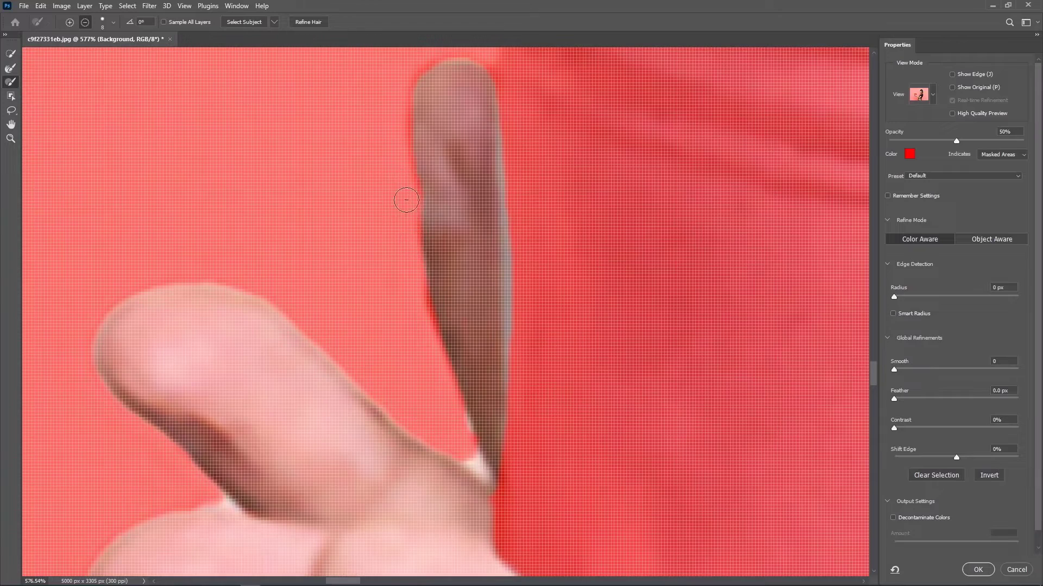
pyautogui.scroll(-8, 402, 228)
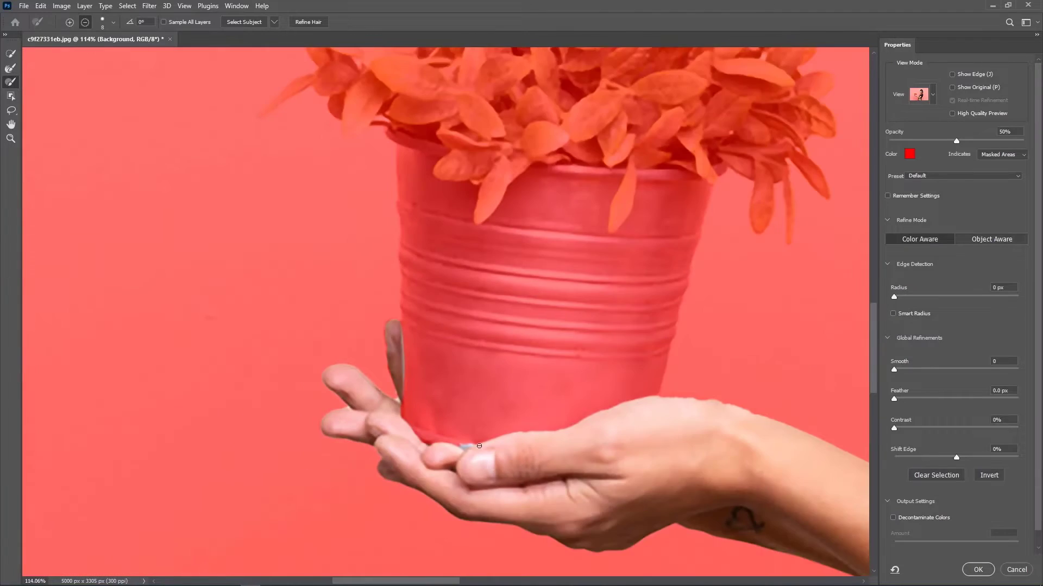
pyautogui.scroll(9, 479, 446)
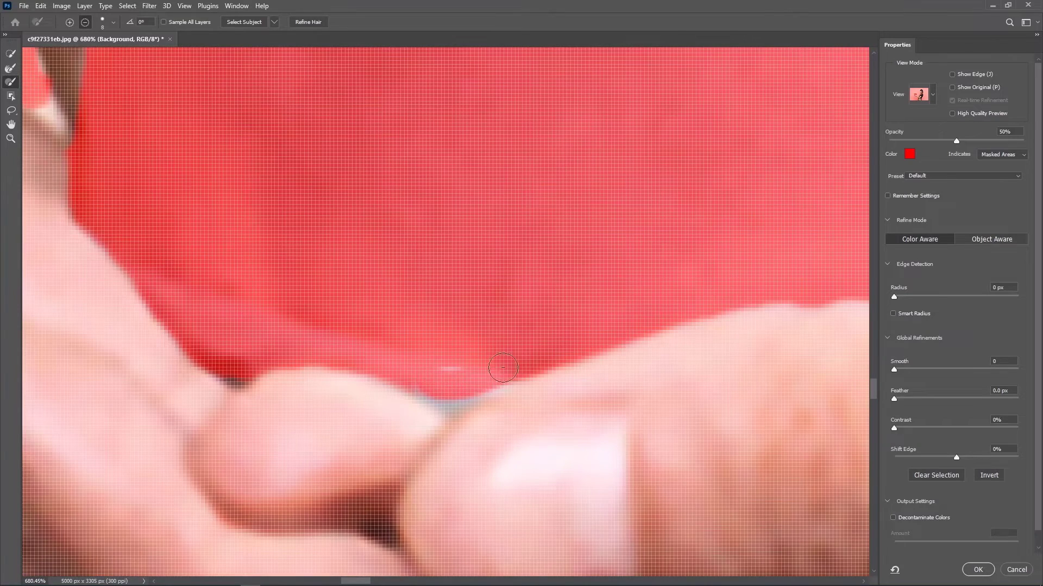
pyautogui.scroll(-12, 539, 297)
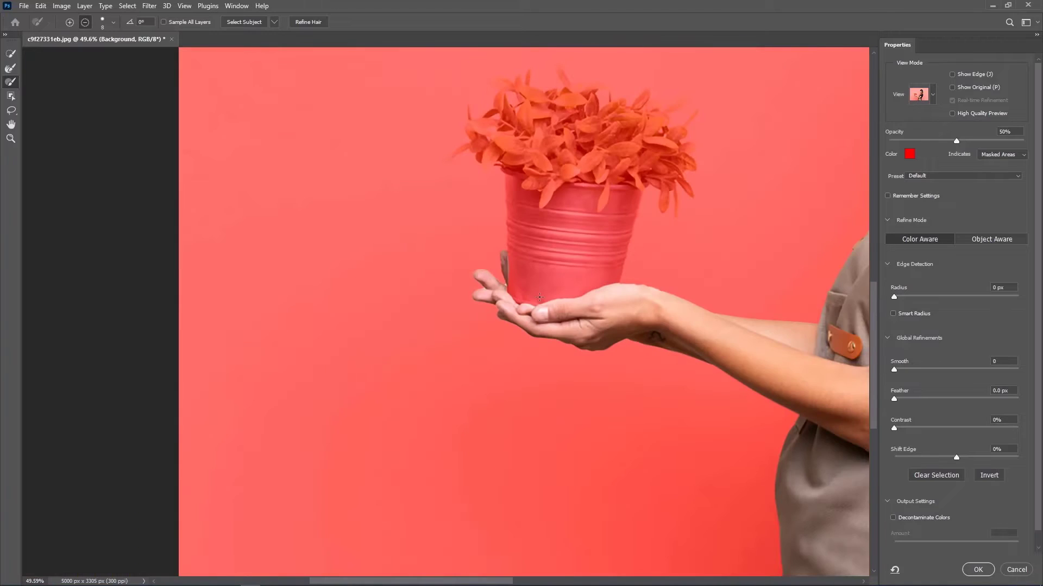
pyautogui.scroll(8, 540, 297)
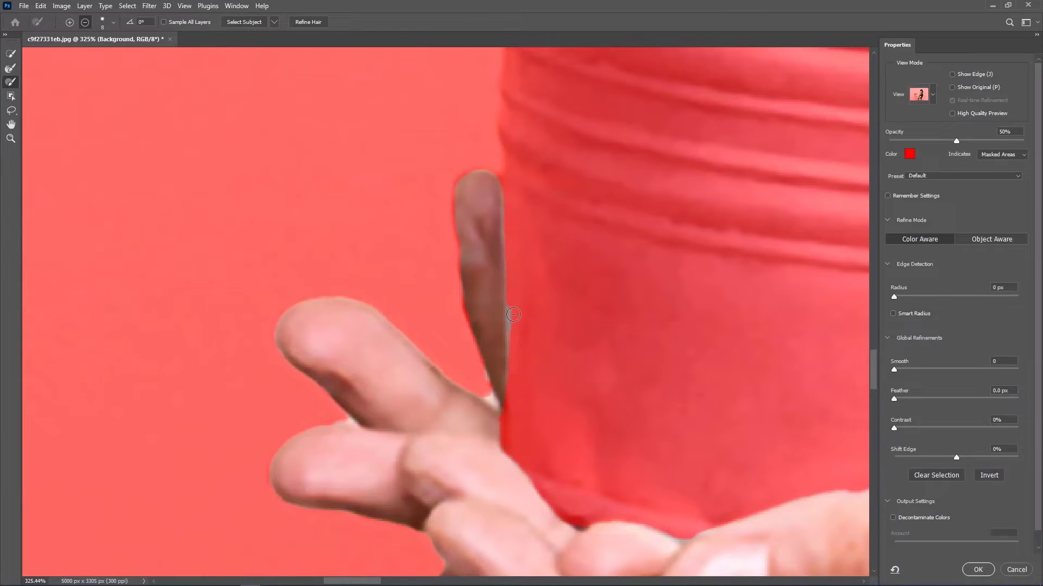
pyautogui.scroll(-12, 514, 413)
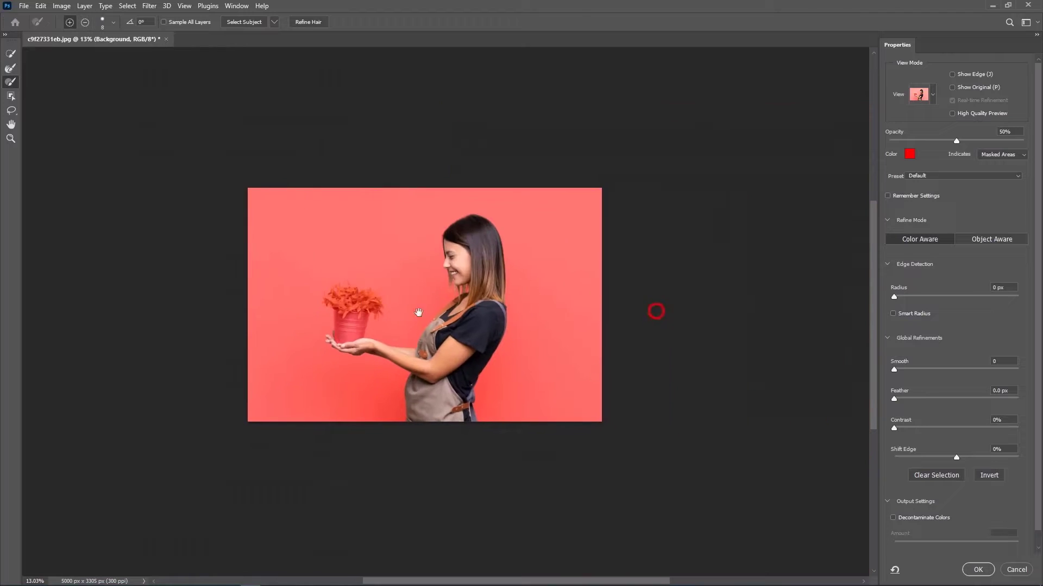
# - Output the refined selection to a New Layer with Layer Mask, with Decontaminate Colors enabled at 100%
pyautogui.click(893, 517)
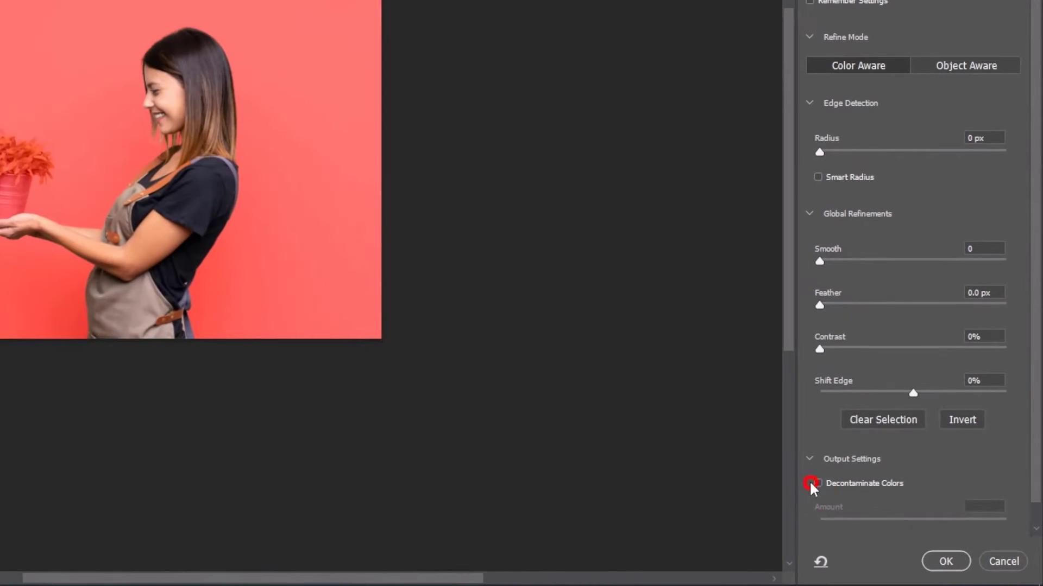
pyautogui.scroll(-1, 919, 466)
pyautogui.click(918, 520)
pyautogui.click(918, 549)
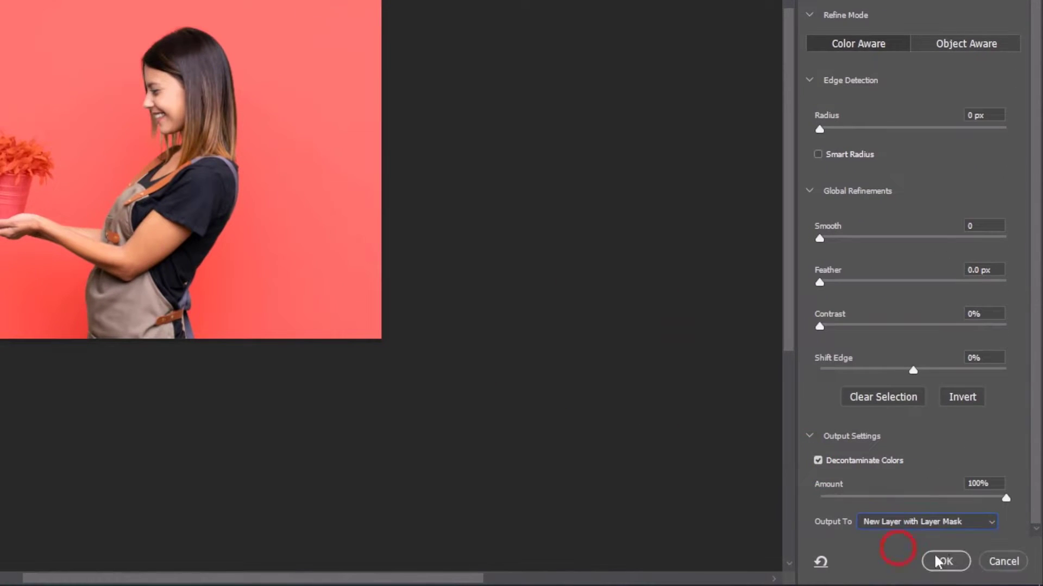
pyautogui.click(945, 562)
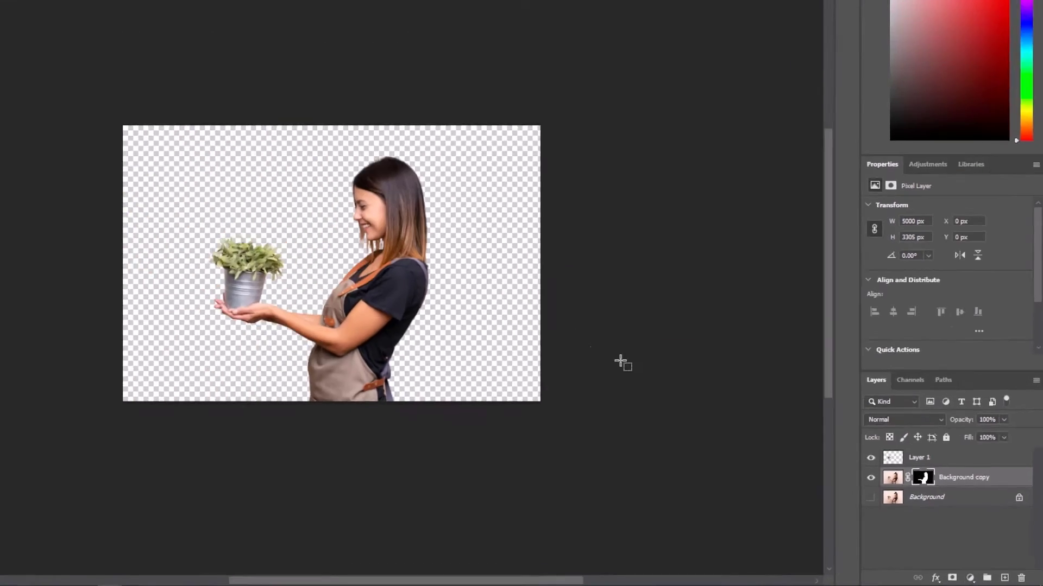
# - Make the original Background layer visible and add an Exposure adjustment layer directly above it
pyautogui.hotkey('ctrl', '0')
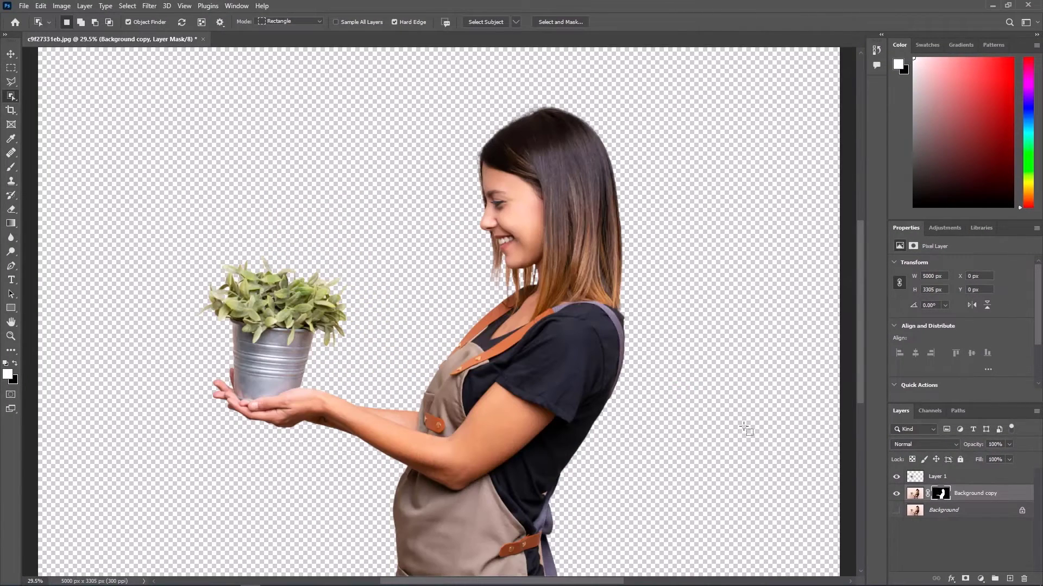
pyautogui.click(947, 511)
pyautogui.click(895, 510)
pyautogui.click(981, 579)
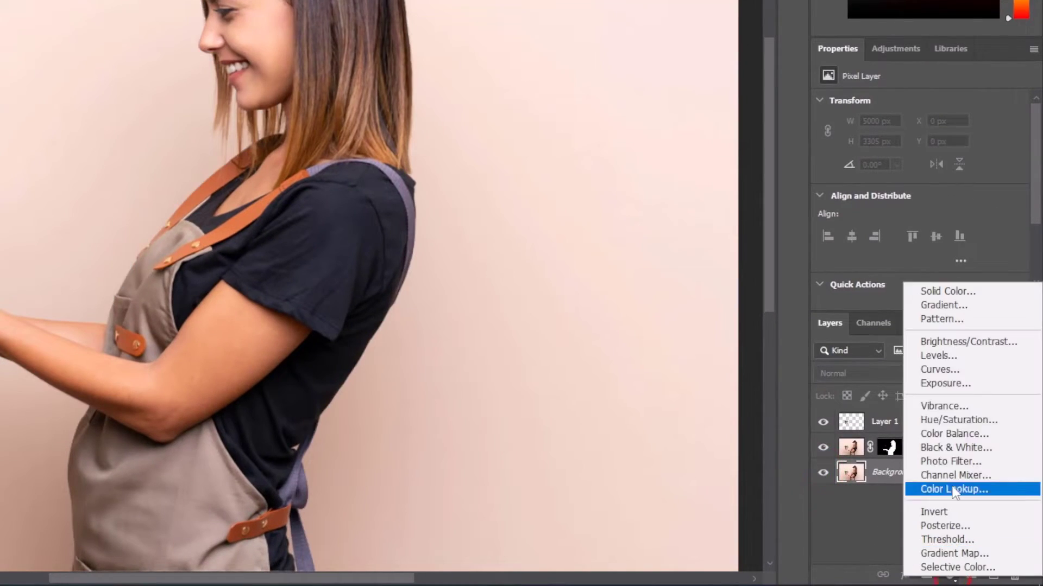
pyautogui.click(947, 382)
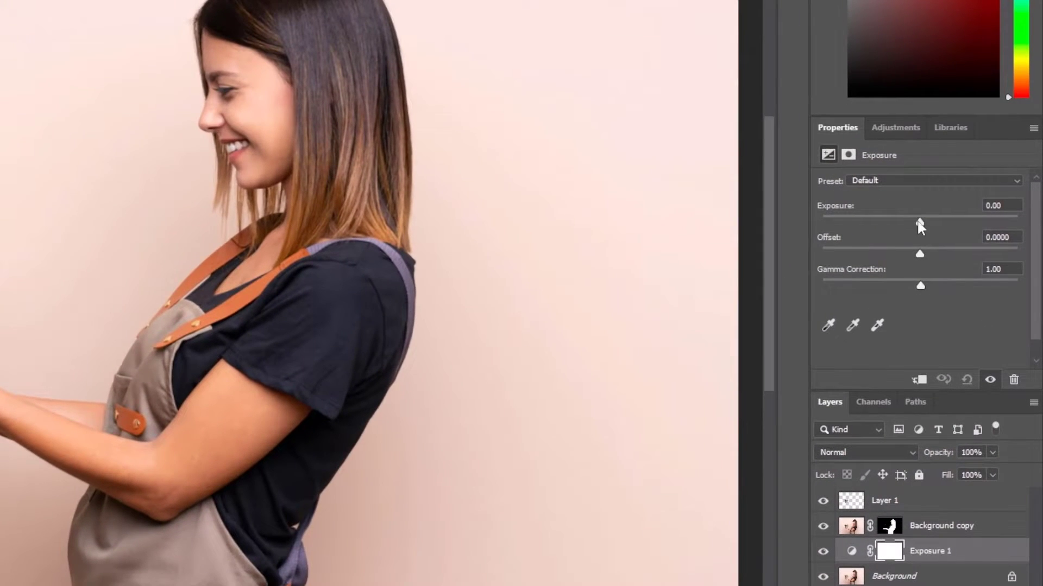
# - Darken the background by setting the adjustment's Exposure to about -4.67 and Gamma Correction to 0.85
pyautogui.moveTo(961, 291); pyautogui.dragTo(939, 294)
pyautogui.moveTo(886, 231); pyautogui.dragTo(859, 232)
pyautogui.click(606, 276)
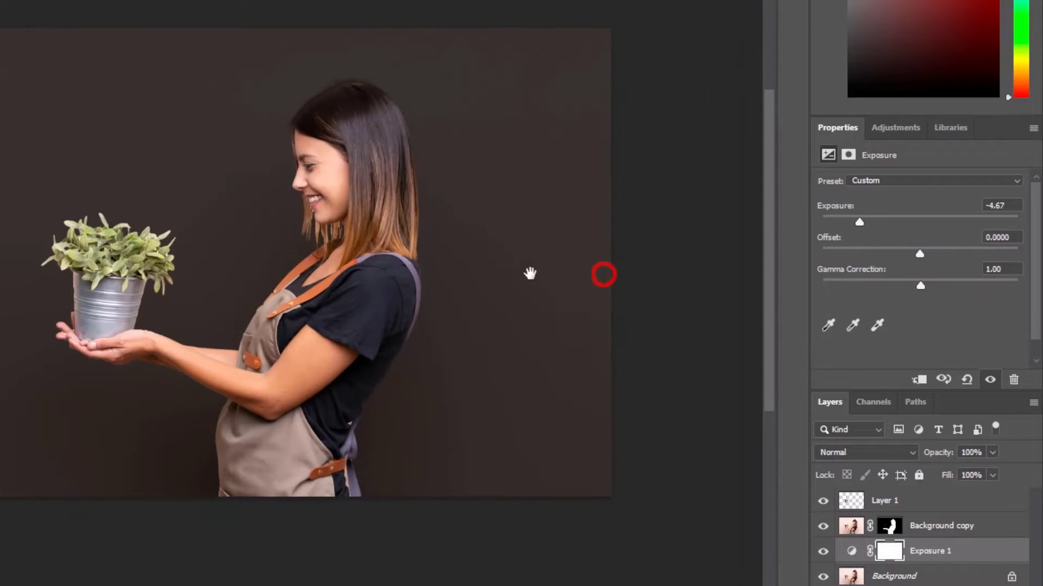
pyautogui.moveTo(920, 286); pyautogui.dragTo(931, 287)
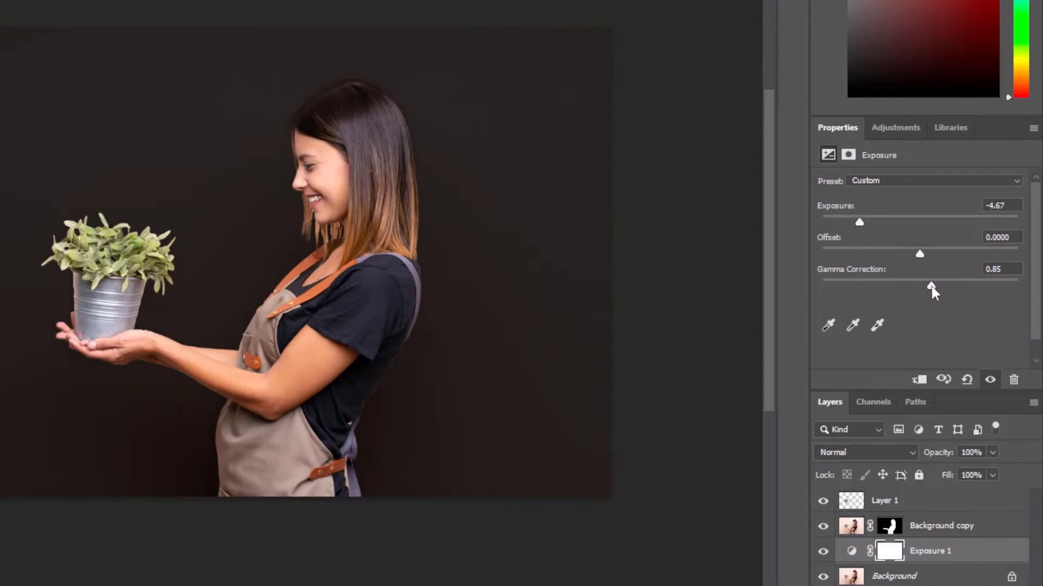
pyautogui.moveTo(861, 222); pyautogui.dragTo(859, 221)
# - Rename the potted plant's layer as tree and convert it to a Smart Object
pyautogui.click(891, 502)
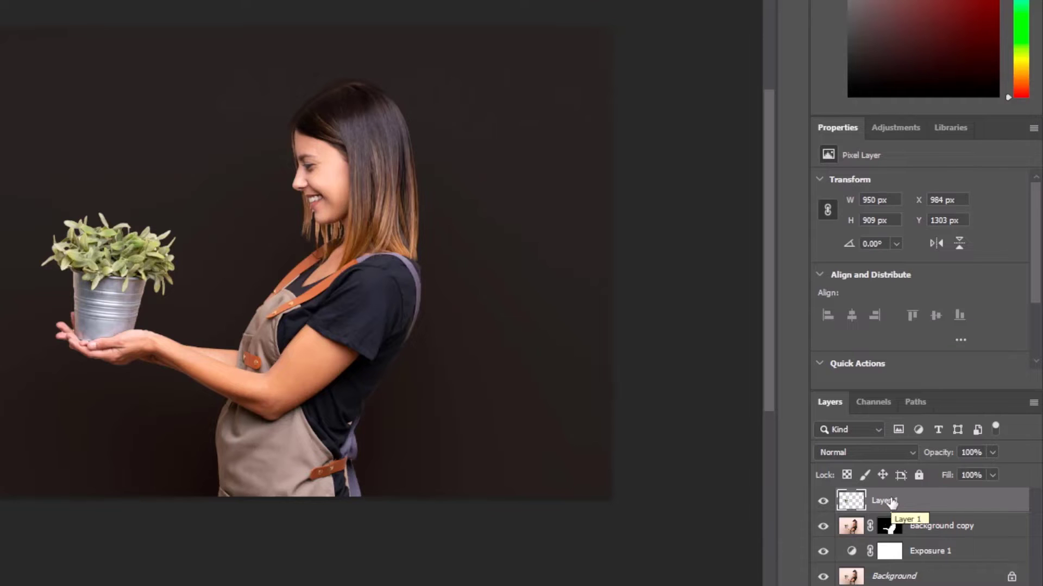
pyautogui.doubleClick(891, 422)
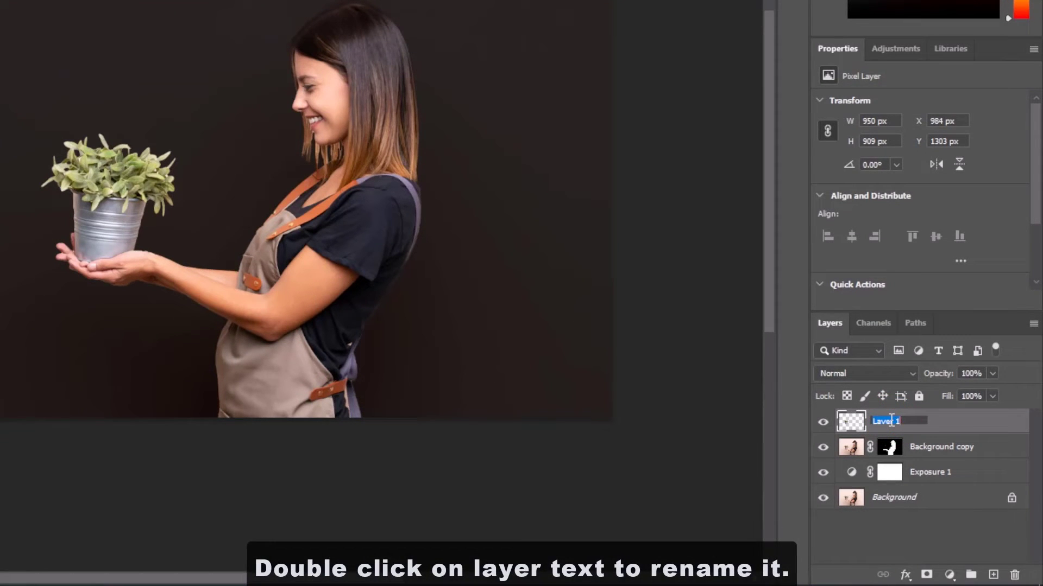
pyautogui.write('tree')
pyautogui.press('Return')
pyautogui.hotkey('ctrl', '+')
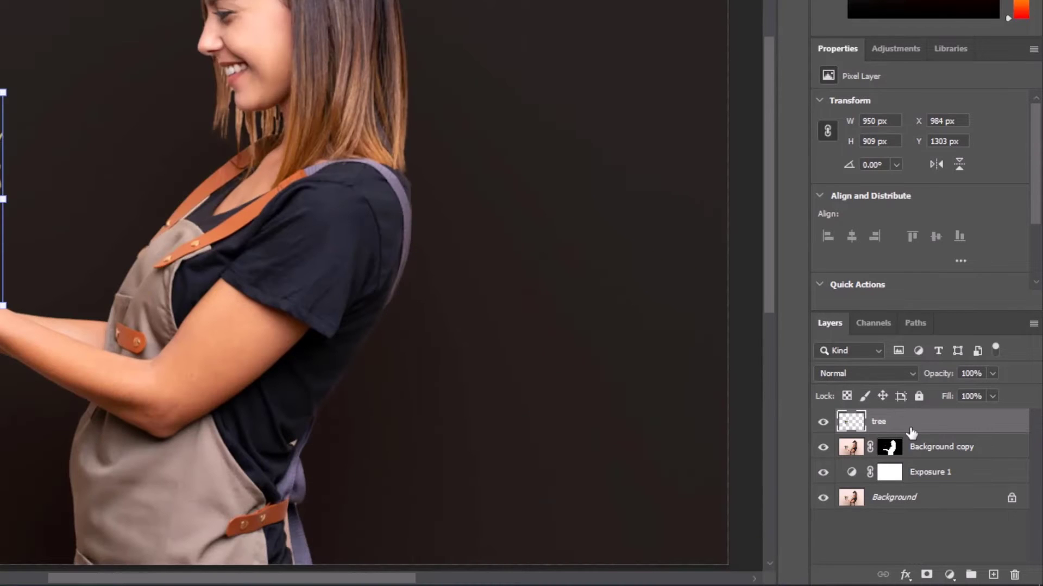
pyautogui.rightClick(911, 429)
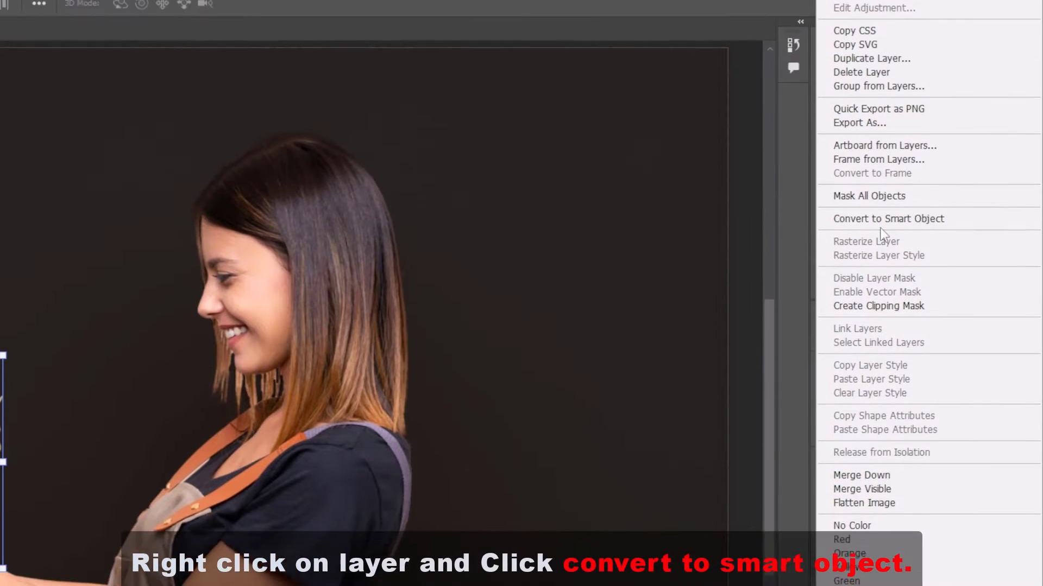
pyautogui.click(870, 251)
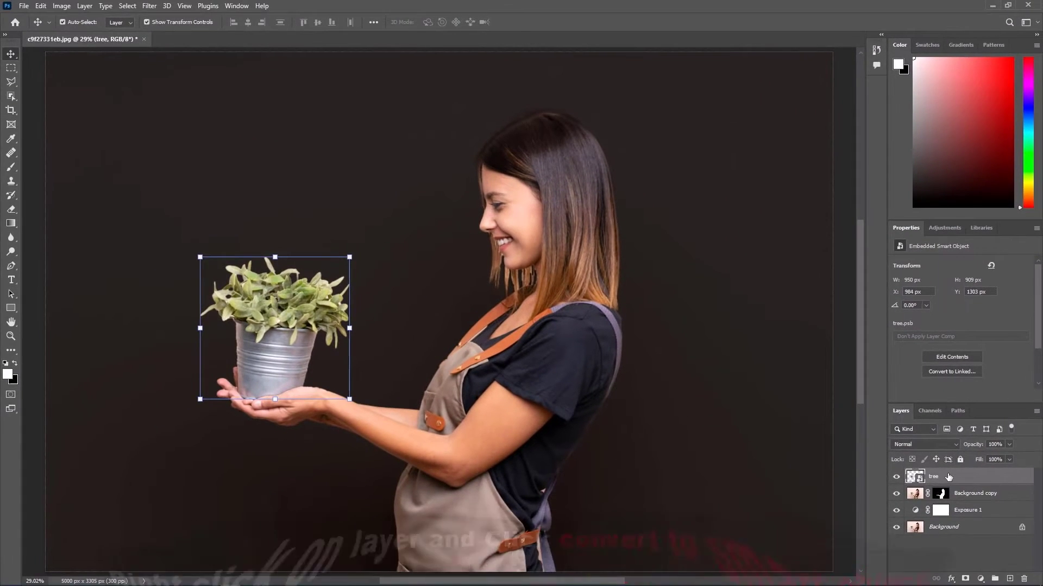
# - Set the tree layer's blend mode to Screen and duplicate the layer
pyautogui.click(945, 444)
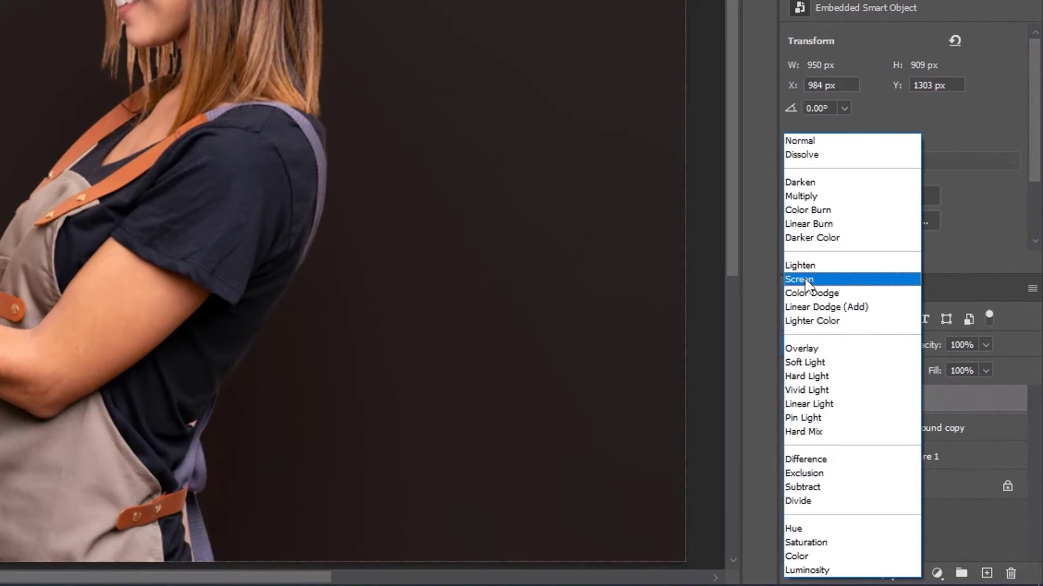
pyautogui.click(809, 279)
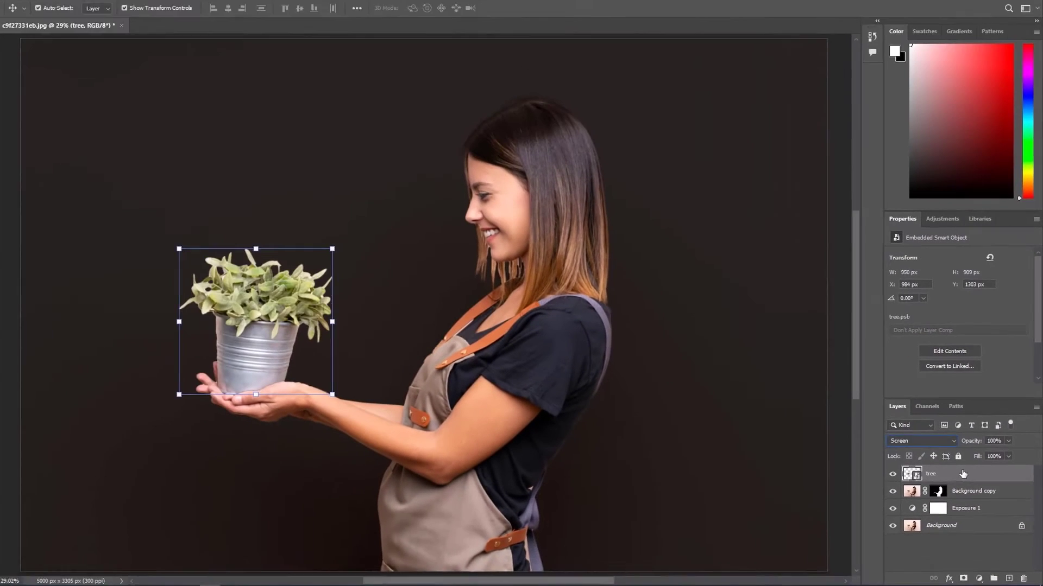
pyautogui.hotkey('ctrl', 'j')
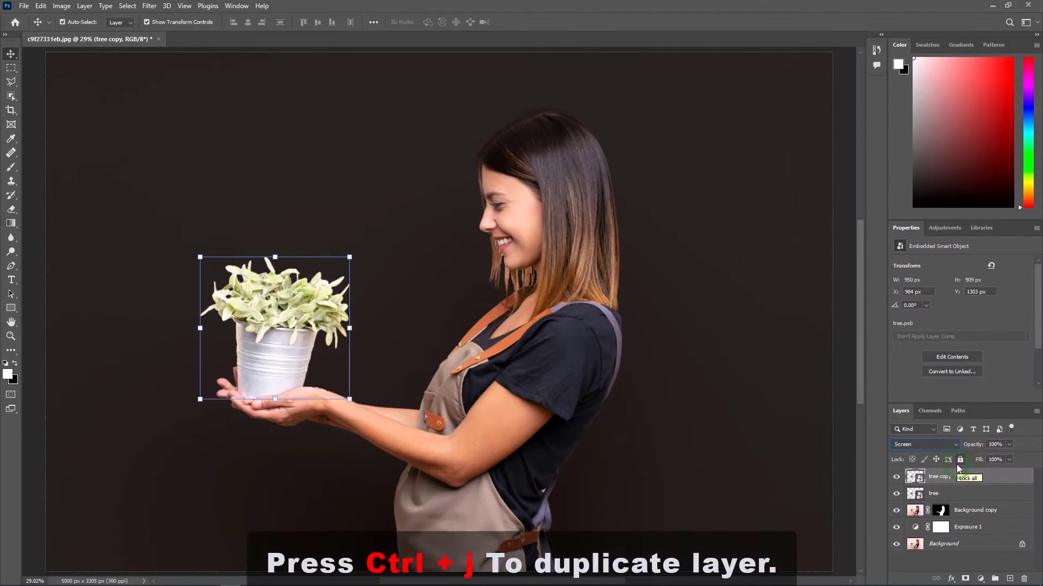
# - Group the tree layer and its copy, and expand the group to show both layers
pyautogui.keyDown('ctrl'); pyautogui.click(948, 493); pyautogui.keyUp('ctrl')
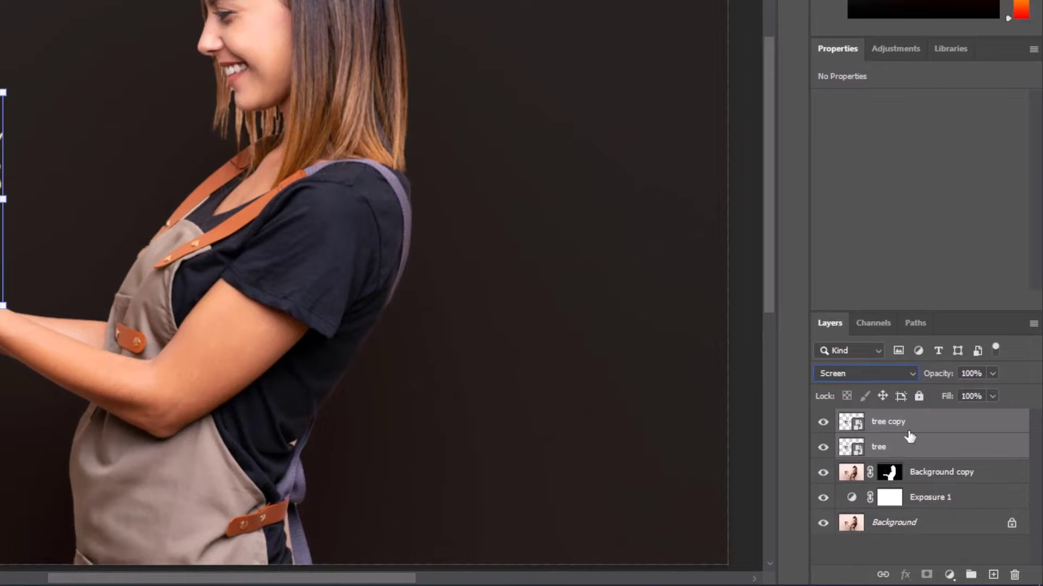
pyautogui.rightClick(909, 432)
pyautogui.hotkey('ctrl', 'g')
pyautogui.click(841, 419)
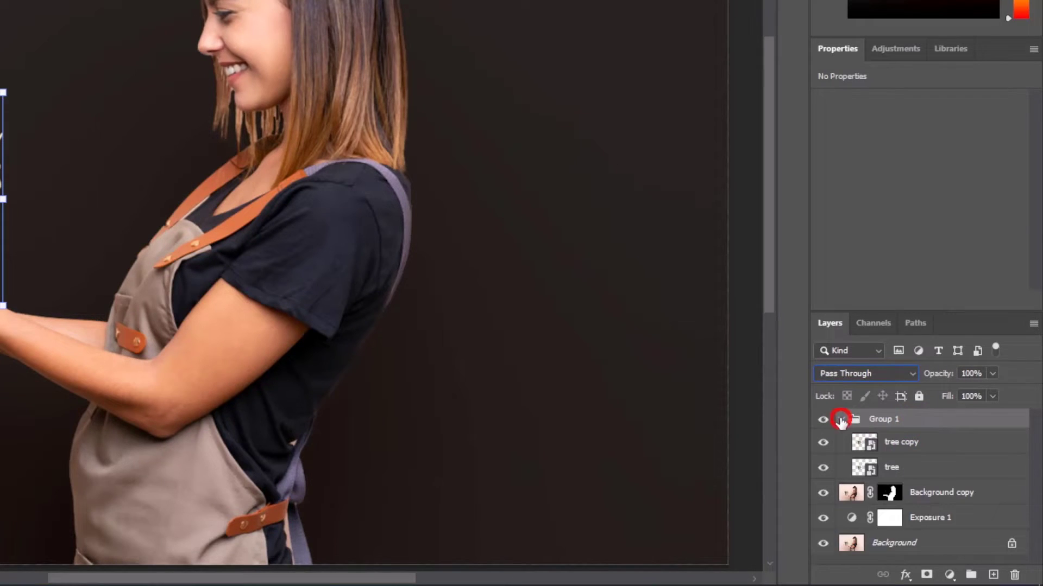
# - Apply a Gaussian Blur with a 15-pixel radius to the tree copy layer in the group
pyautogui.click(907, 446)
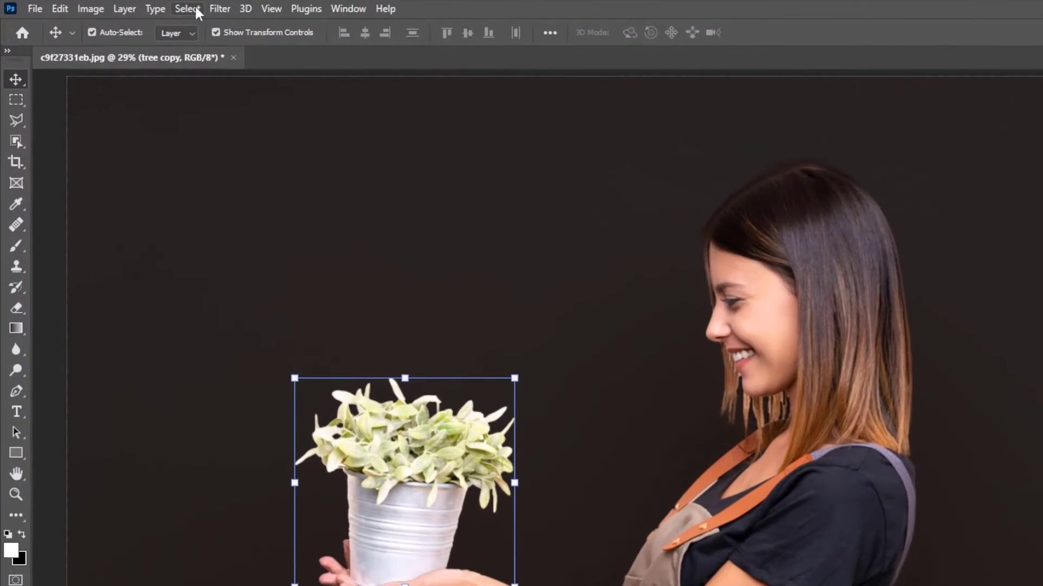
pyautogui.click(220, 9)
pyautogui.moveTo(256, 216)
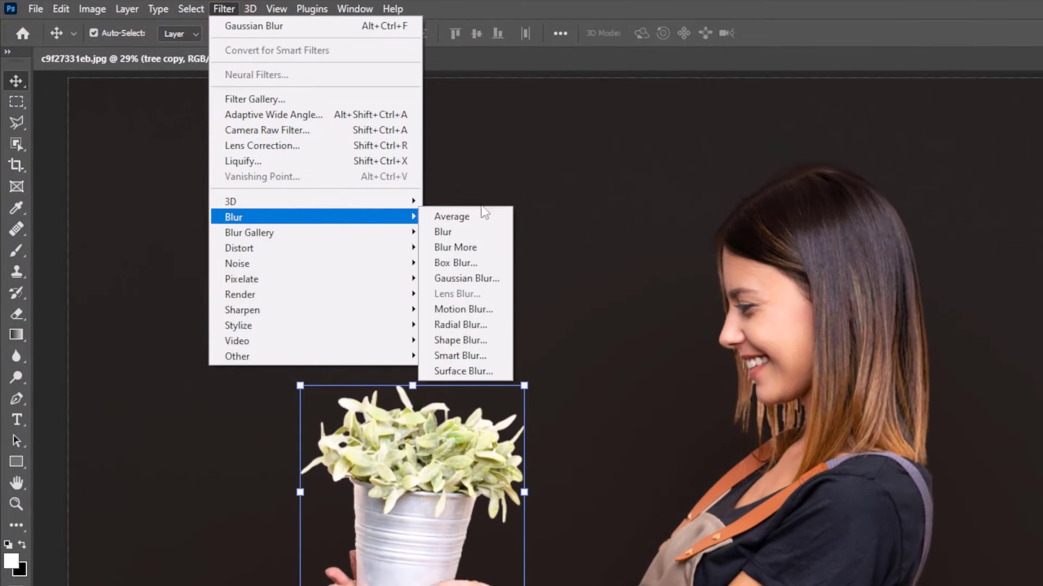
pyautogui.click(466, 279)
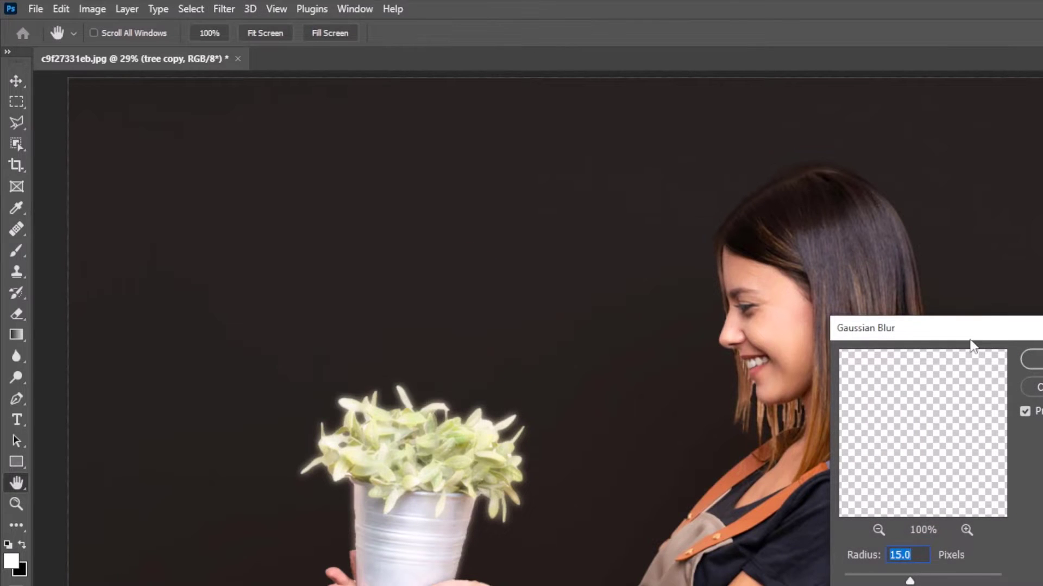
pyautogui.moveTo(967, 328); pyautogui.dragTo(720, 225)
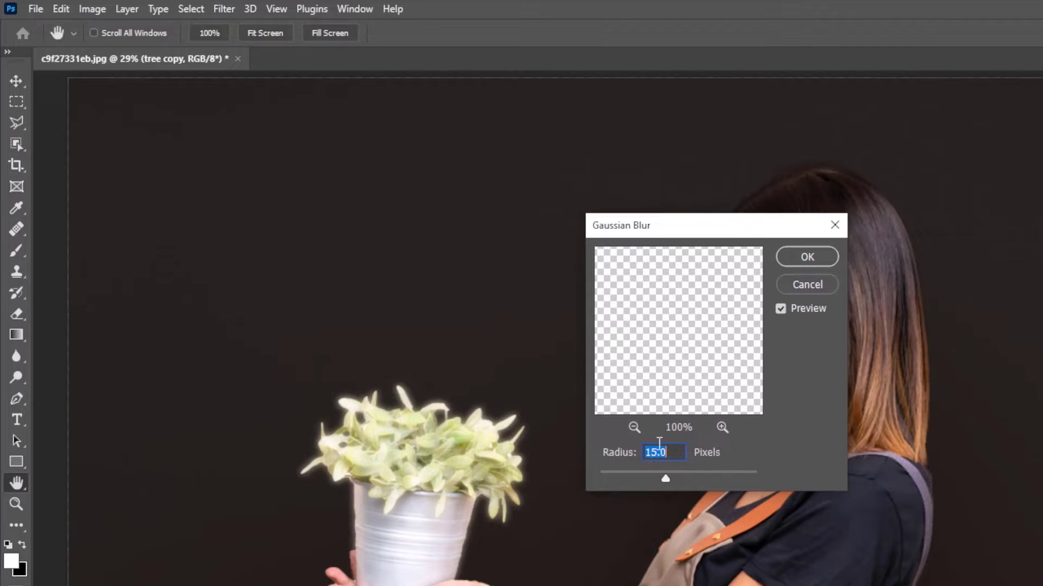
pyautogui.click(806, 257)
pyautogui.press('v')
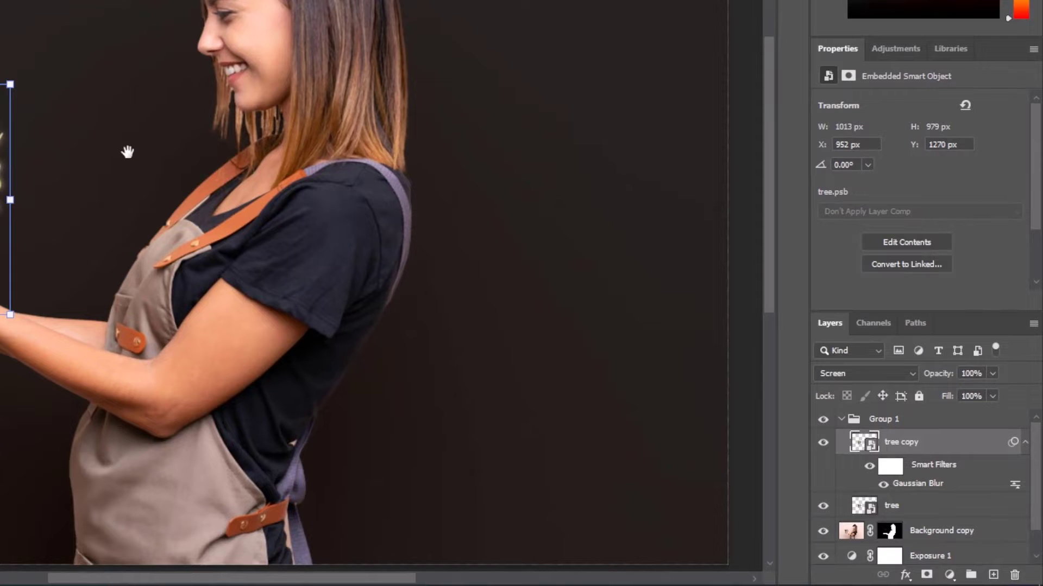
# - Duplicate the blurred tree copy and increase the duplicate's Gaussian Blur radius to widen the plant's glow
pyautogui.hscroll(1, 360, 236)
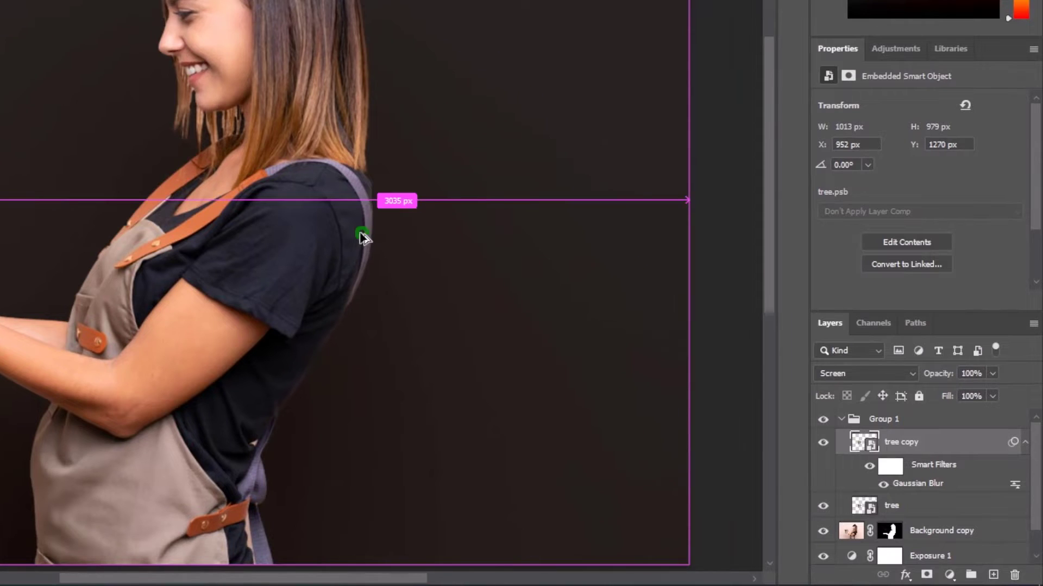
pyautogui.scroll(-4, 360, 238)
pyautogui.moveTo(204, 191); pyautogui.dragTo(614, 312)
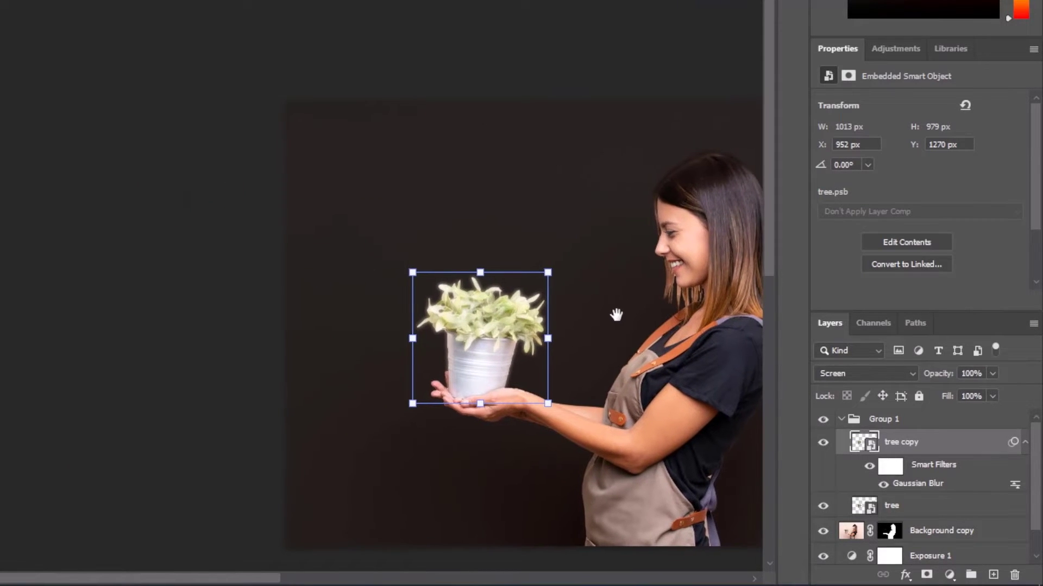
pyautogui.click(918, 444)
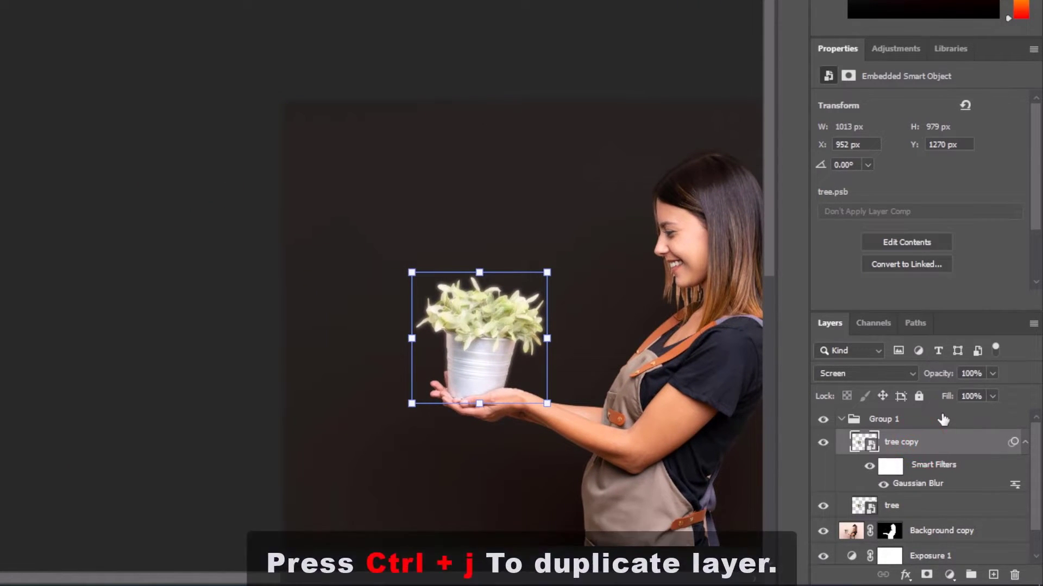
pyautogui.hotkey('ctrl', 'j')
pyautogui.doubleClick(910, 483)
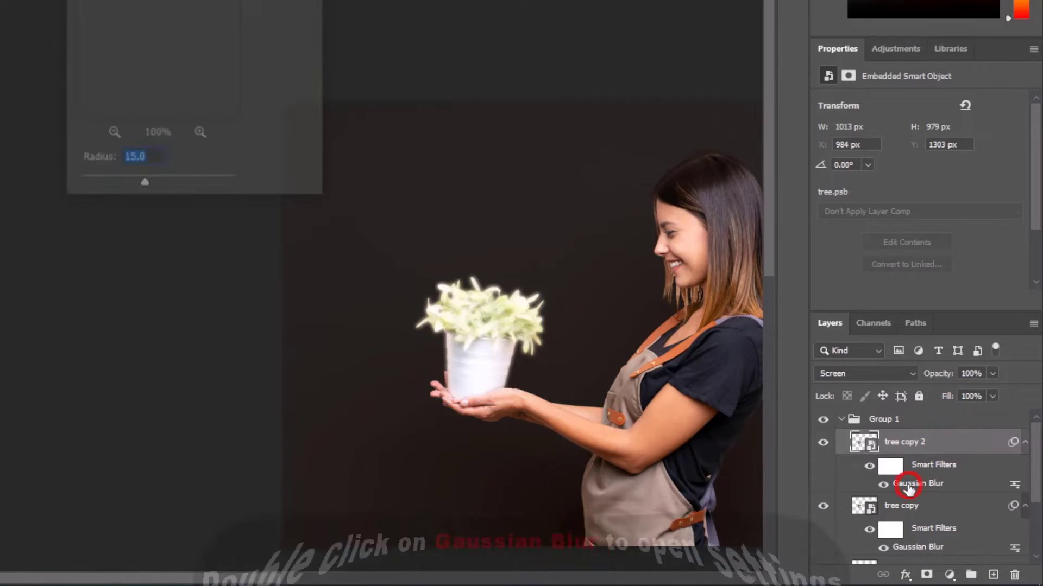
pyautogui.moveTo(178, 0); pyautogui.dragTo(211, 181)
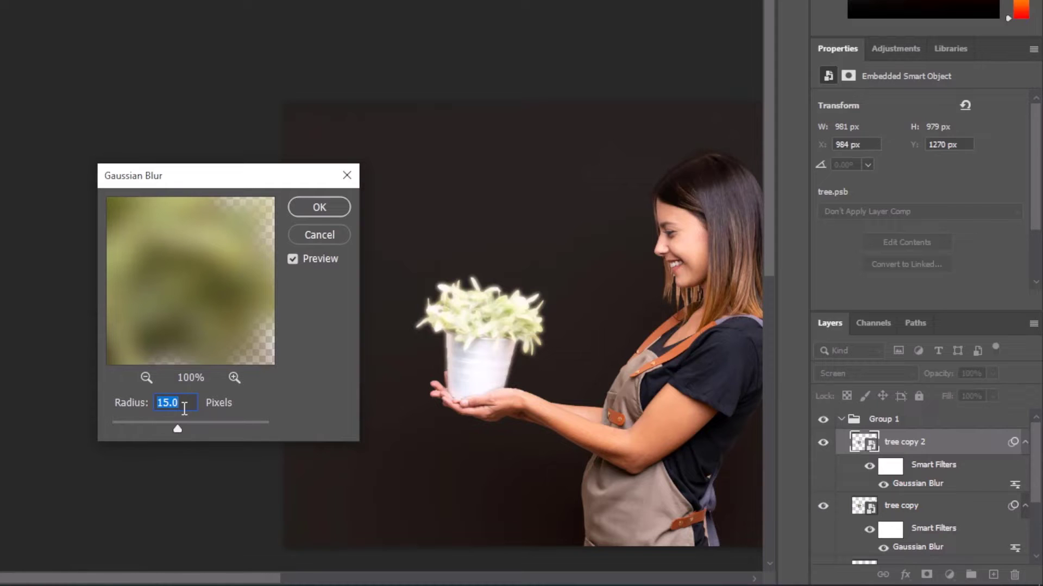
pyautogui.click(315, 210)
# - Duplicate the tree copy 2 layer and set the new copy's Gaussian Blur radius to 300 pixels
pyautogui.click(939, 443)
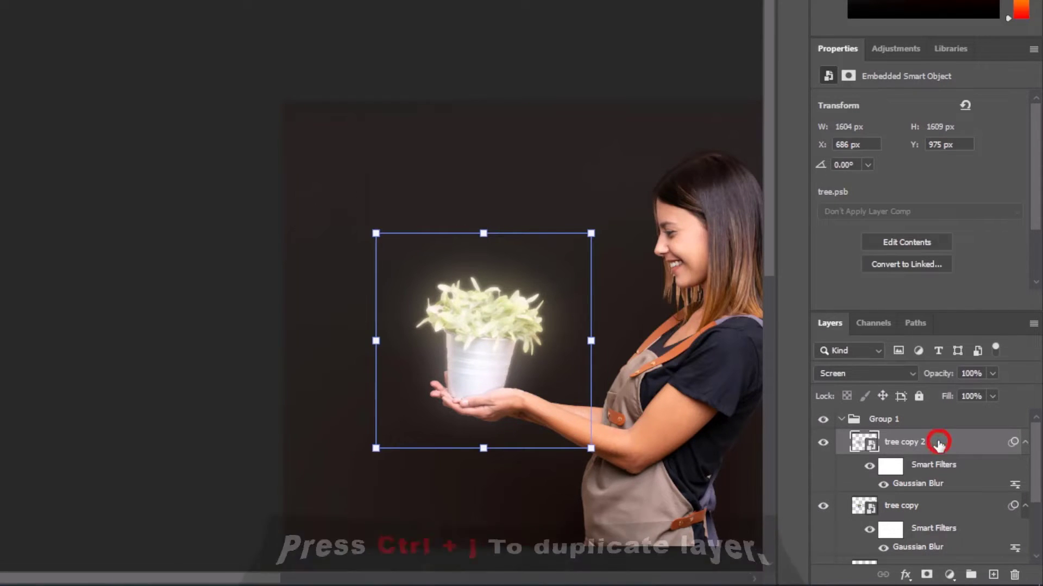
pyautogui.hotkey('ctrl', 'j')
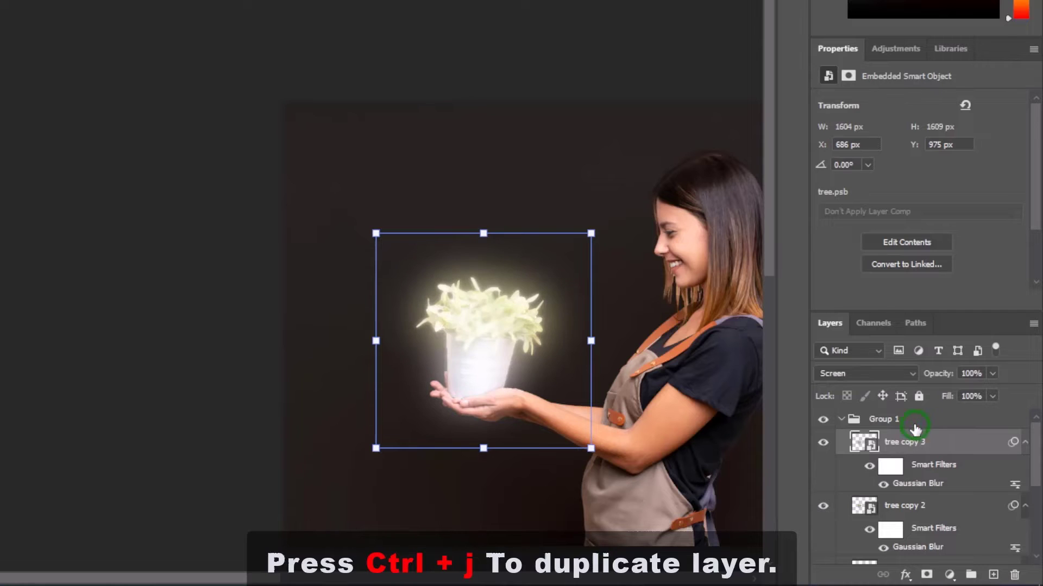
pyautogui.doubleClick(918, 484)
pyautogui.write('300')
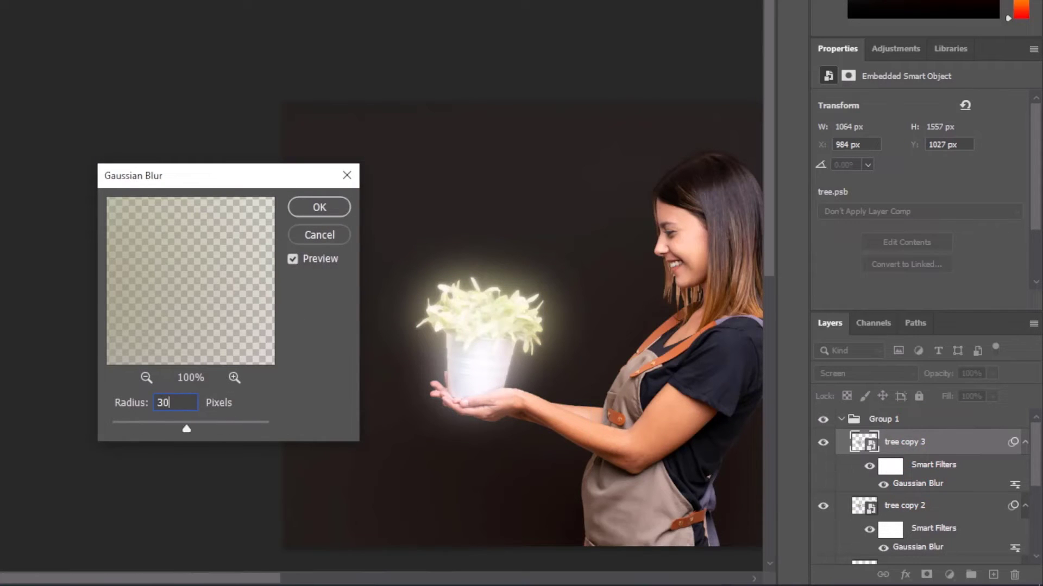
pyautogui.click(332, 210)
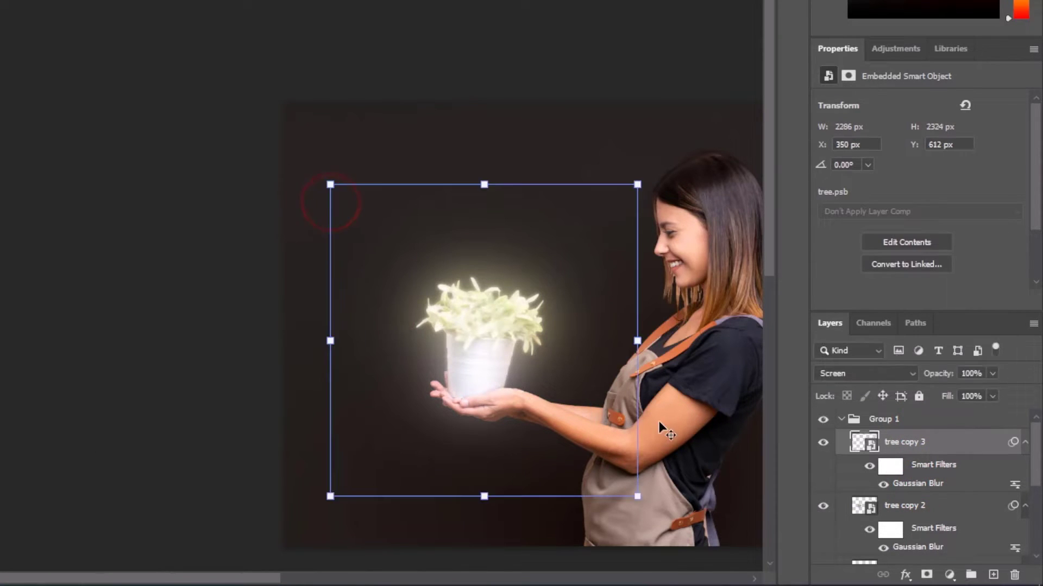
# - Duplicate the tree copy 3 layer, set the new copy's Gaussian Blur radius to 550 pixels, and collapse the group
pyautogui.hotkey('ctrl', 'j')
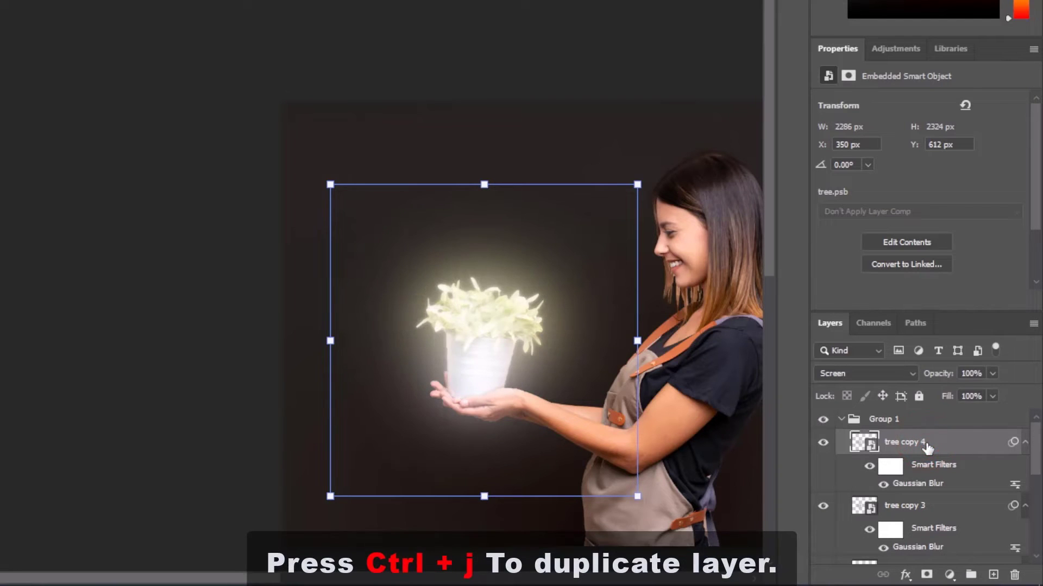
pyautogui.doubleClick(941, 479)
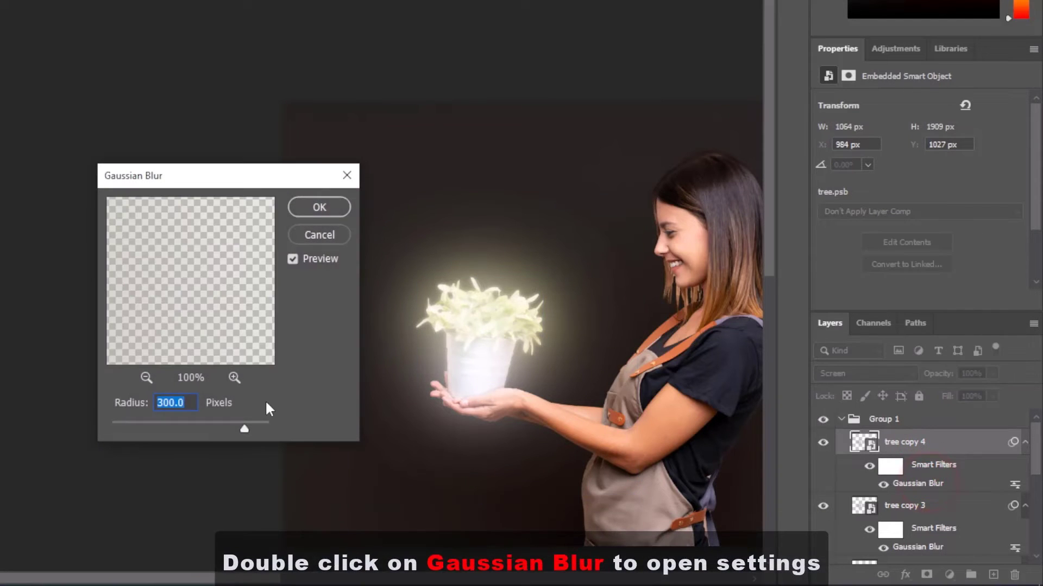
pyautogui.write('550')
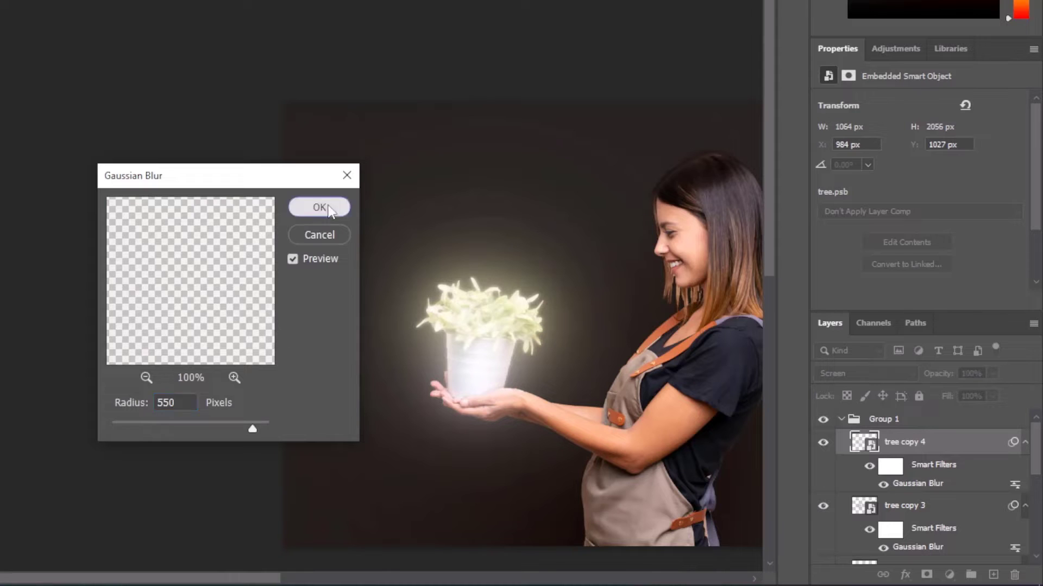
pyautogui.click(326, 207)
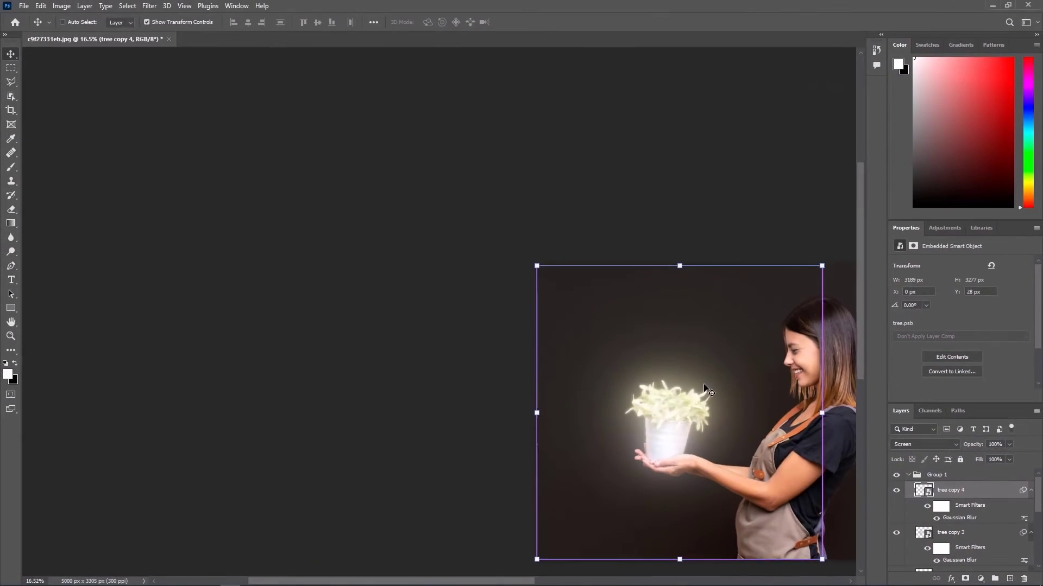
pyautogui.hotkey('ctrl', '0')
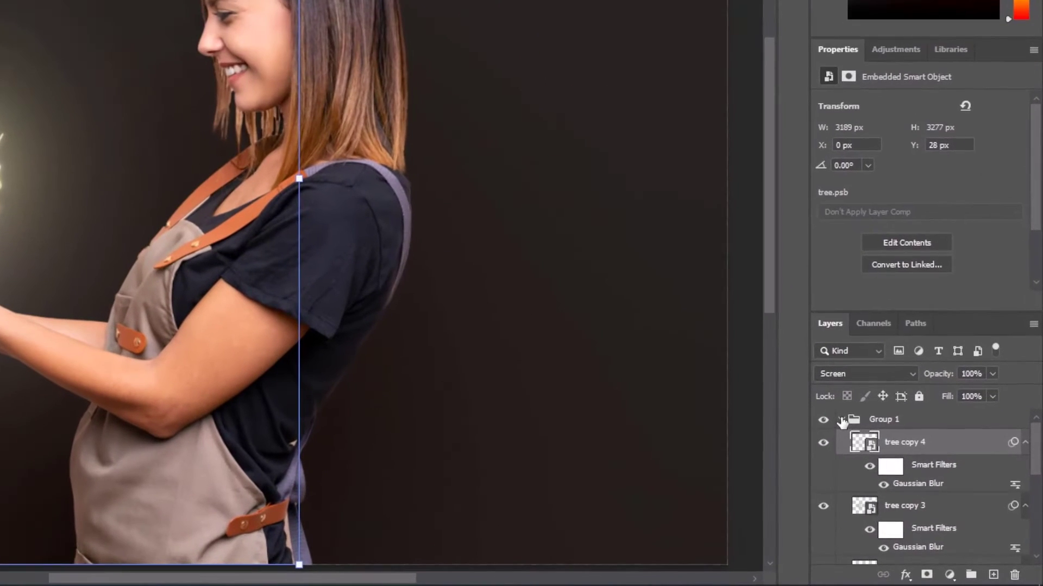
pyautogui.click(908, 476)
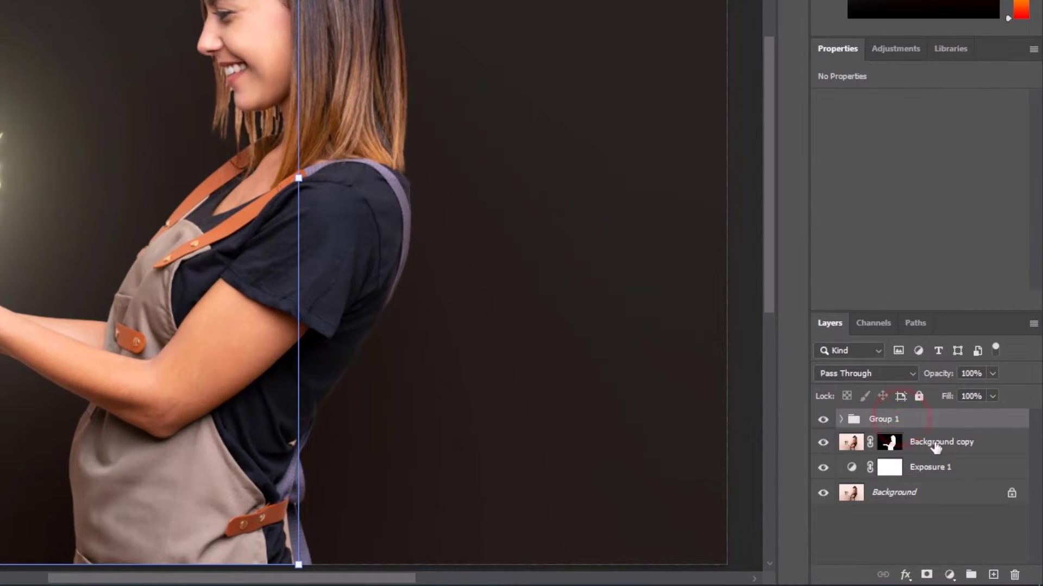
# - Add a Brightness/Contrast adjustment above the Background copy layer with Brightness -109 and Contrast 79
pyautogui.click(935, 442)
pyautogui.click(950, 575)
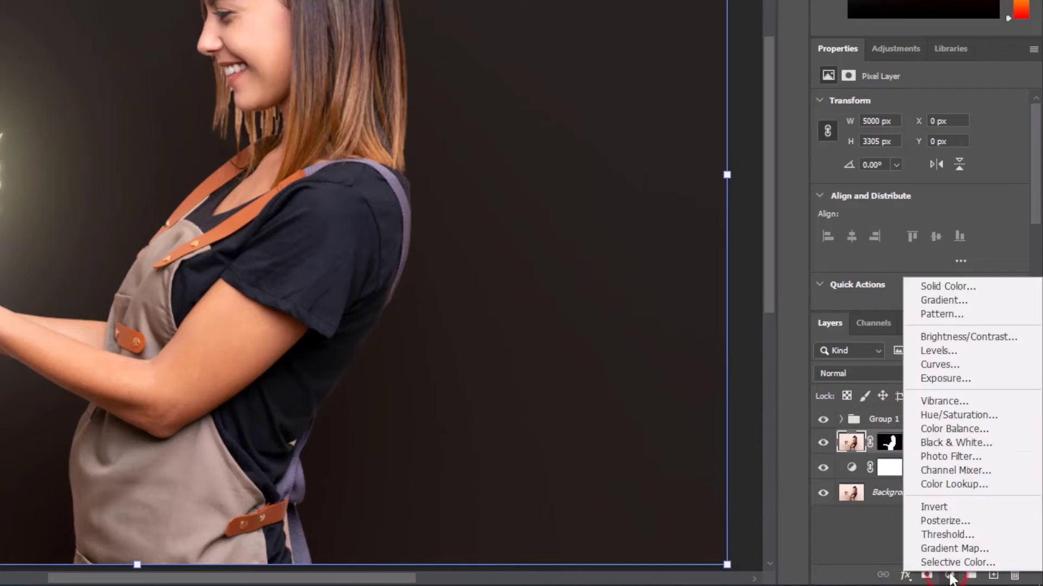
pyautogui.click(945, 335)
pyautogui.moveTo(921, 147); pyautogui.dragTo(839, 157)
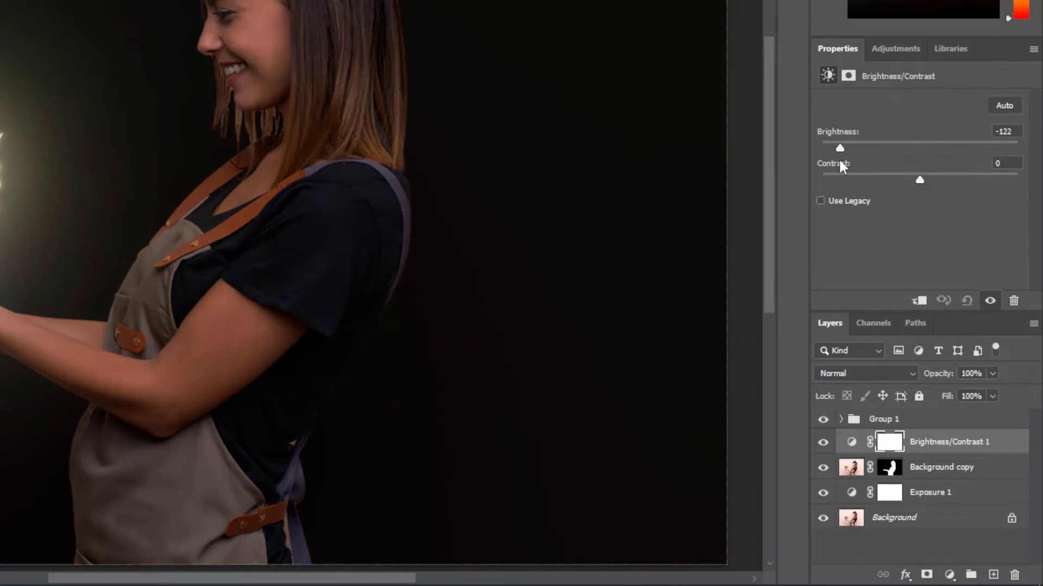
pyautogui.moveTo(918, 182); pyautogui.dragTo(999, 187)
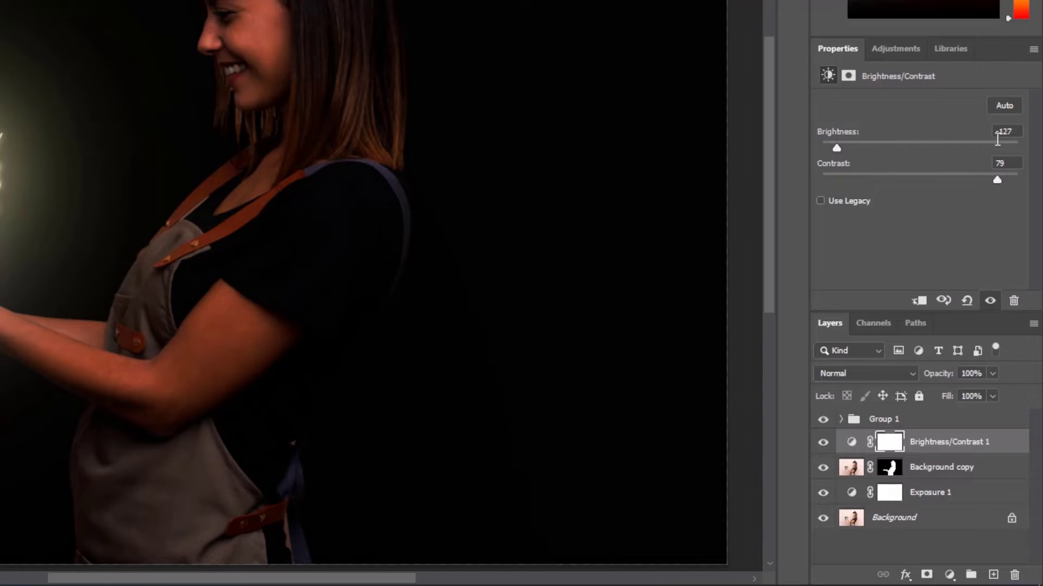
pyautogui.moveTo(838, 149); pyautogui.dragTo(851, 160)
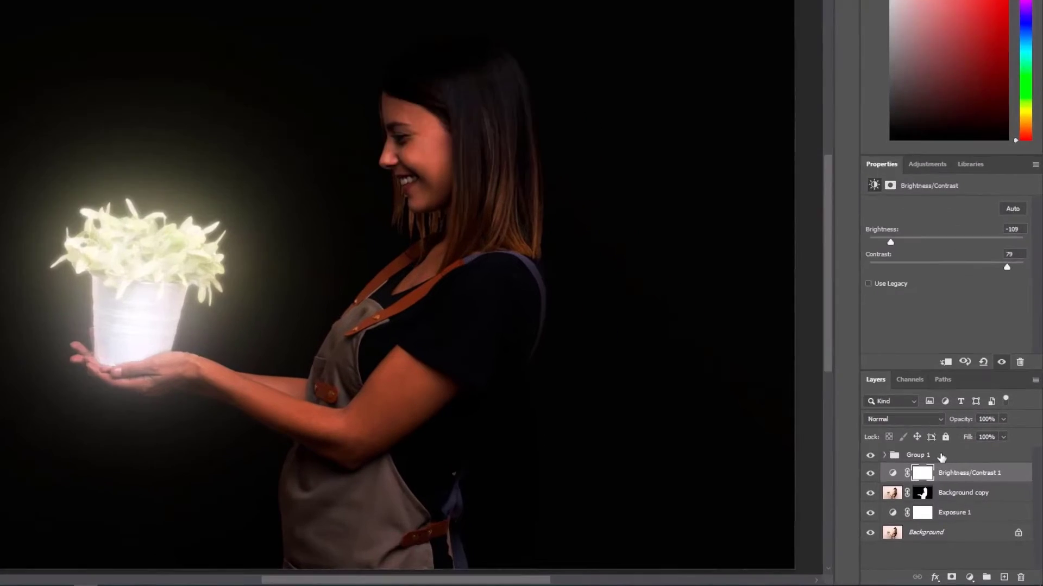
# - Add a Hue/Saturation adjustment clipped to Group 1, with Colorize on, Saturation 100 and Hue 38
pyautogui.click(917, 419)
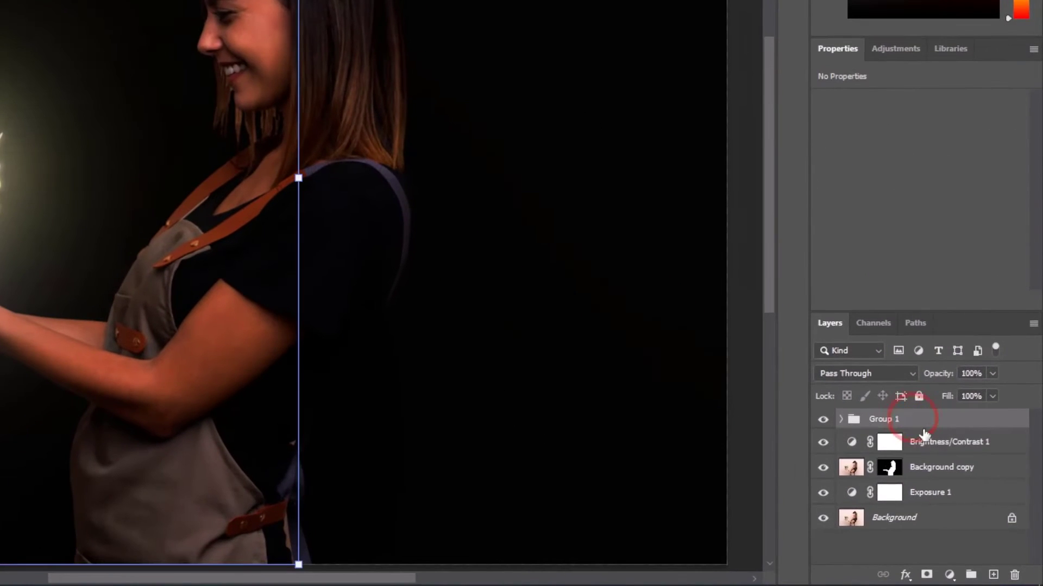
pyautogui.click(949, 574)
pyautogui.click(918, 300)
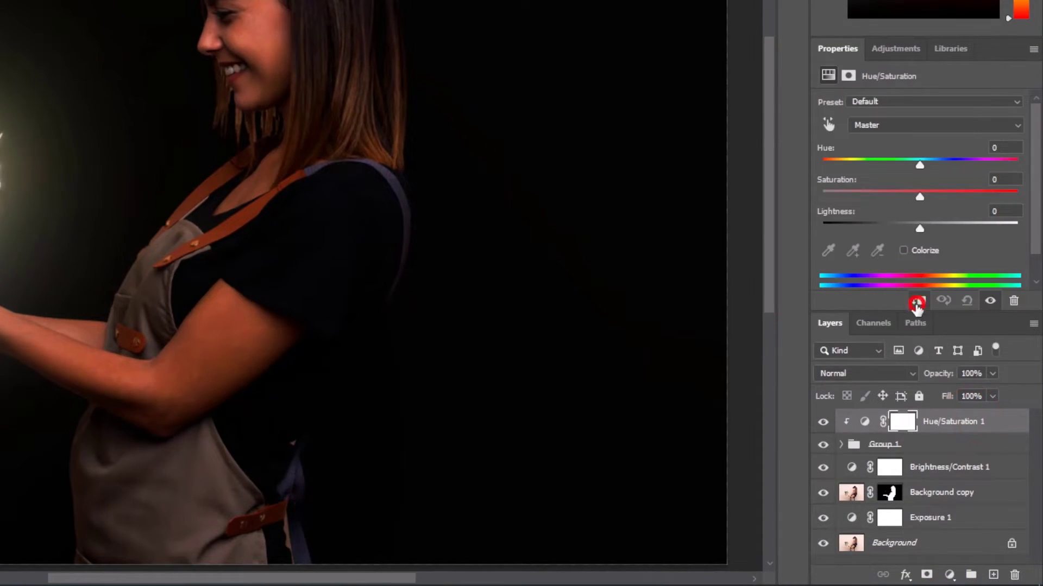
pyautogui.click(918, 251)
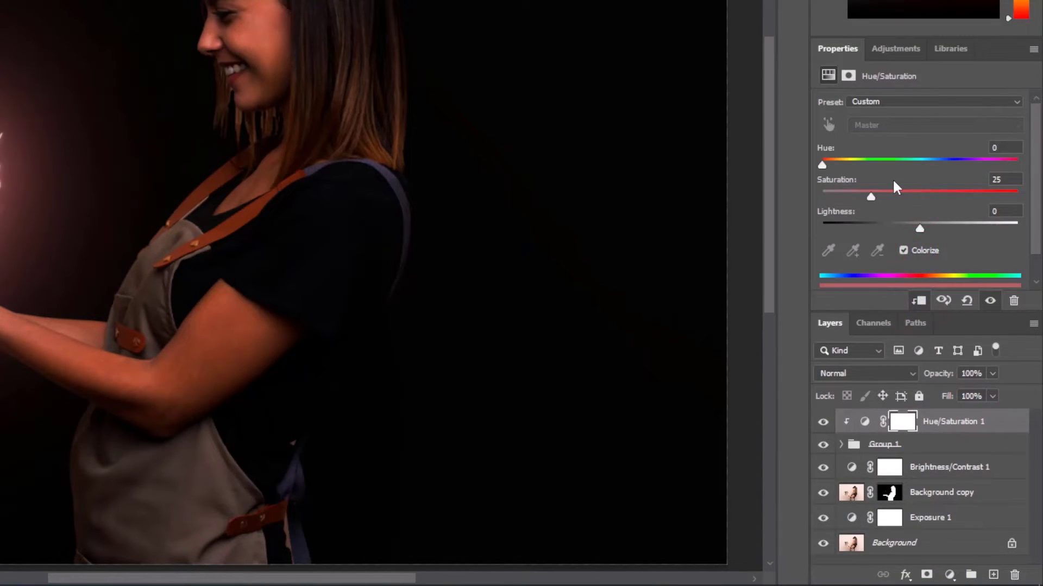
pyautogui.moveTo(870, 197); pyautogui.dragTo(1013, 205)
pyautogui.hscroll(-10, 381, 286)
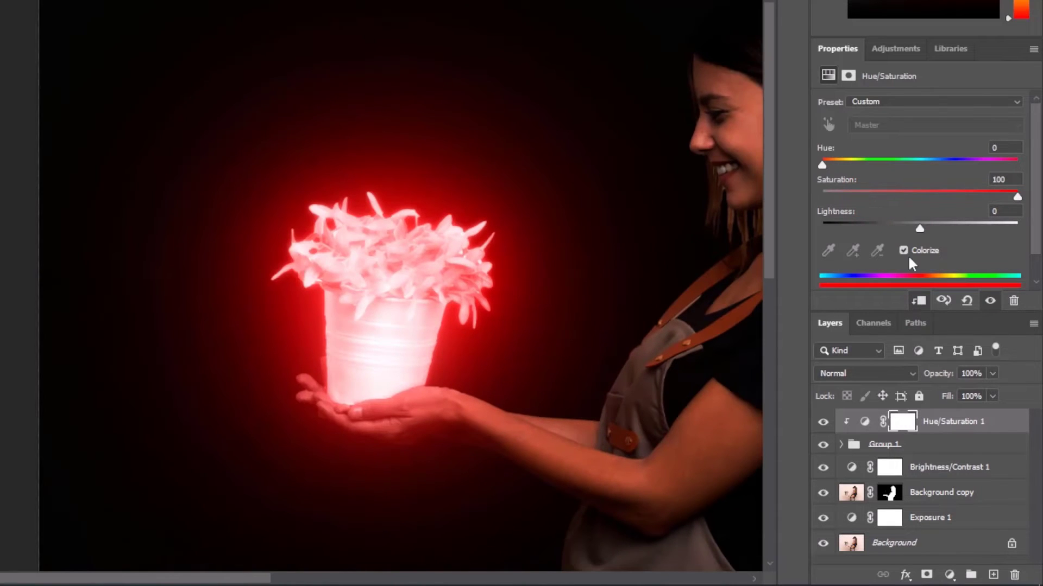
pyautogui.moveTo(822, 165); pyautogui.dragTo(845, 168)
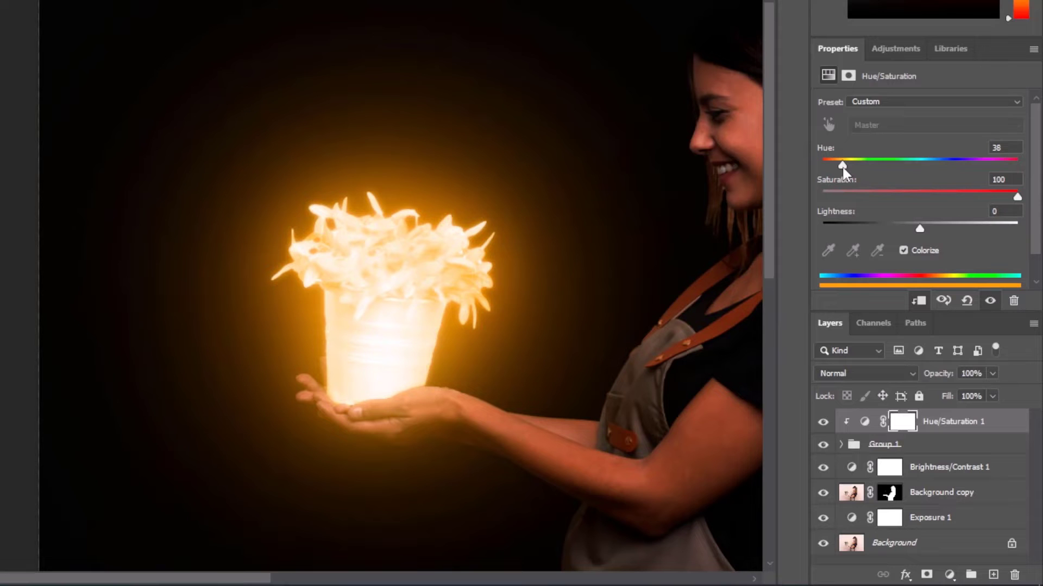
# - Add a second Hue/Saturation adjustment above Brightness/Contrast 1 with Colorize enabled and Saturation at 100
pyautogui.click(924, 466)
pyautogui.click(949, 575)
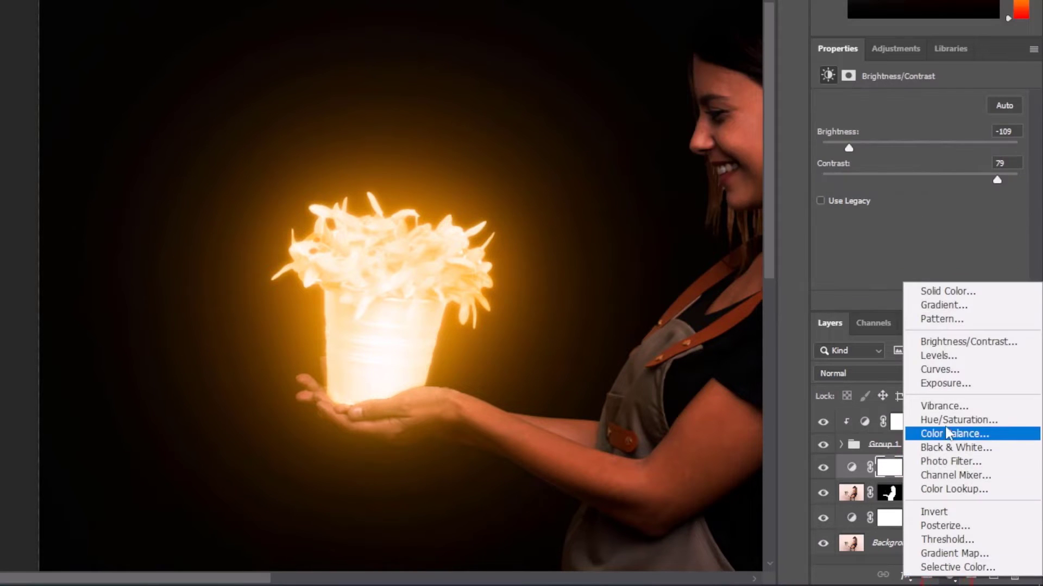
pyautogui.click(946, 422)
pyautogui.click(915, 250)
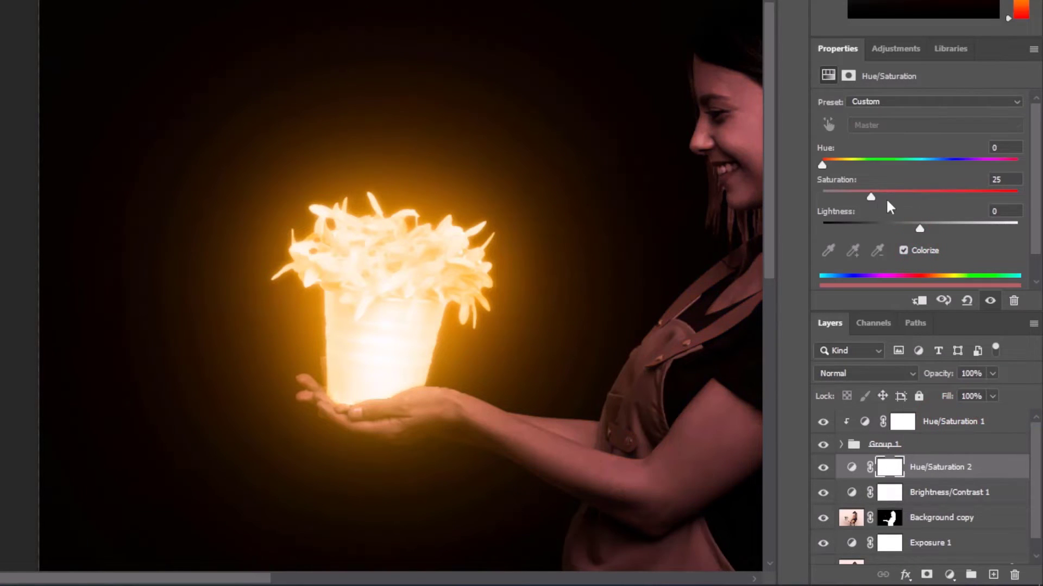
pyautogui.moveTo(679, 209); pyautogui.dragTo(504, 131)
pyautogui.moveTo(898, 204); pyautogui.dragTo(1019, 198)
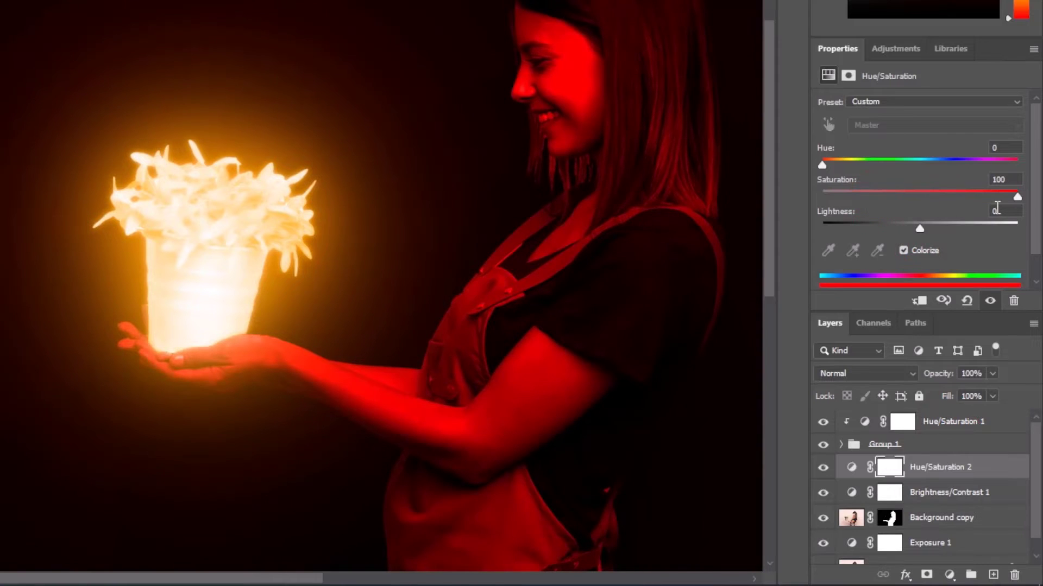
# - Match the Hue/Saturation 2 layer's hue to the plant's Hue/Saturation 1 adjustment by setting it to 38
pyautogui.click(863, 424)
pyautogui.click(998, 147)
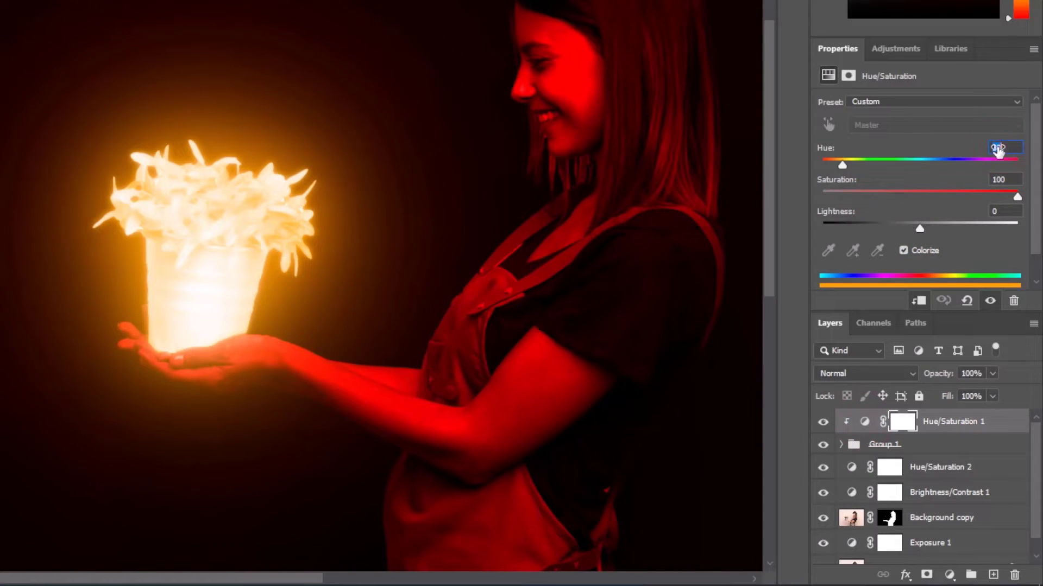
pyautogui.click(854, 472)
pyautogui.click(1001, 147)
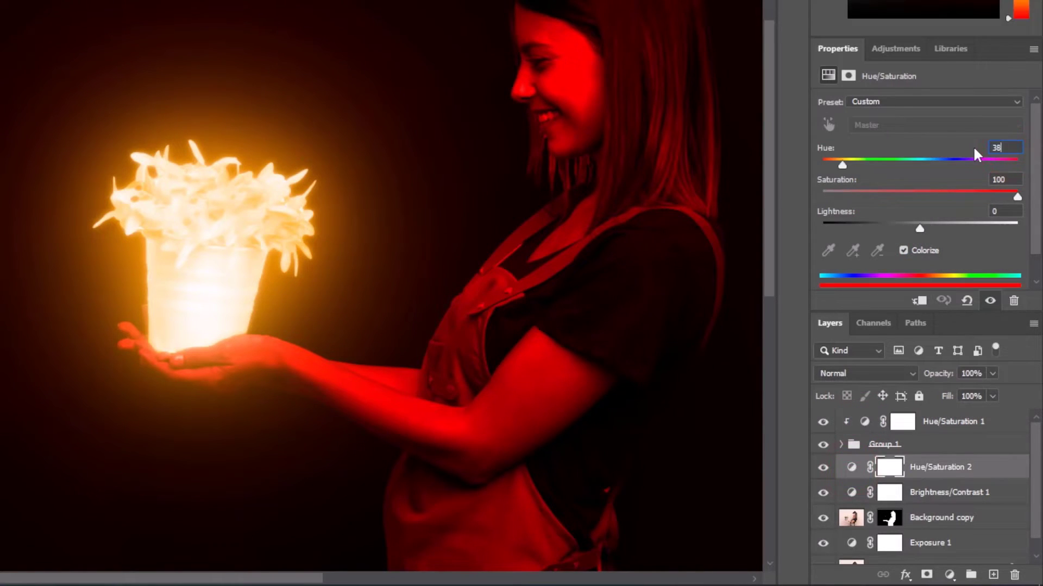
# - In Hue/Saturation 2's blending options, split the Underlying Layer black point to 0 / 241, then compare the image with the layer hidden and shown
pyautogui.click(904, 574)
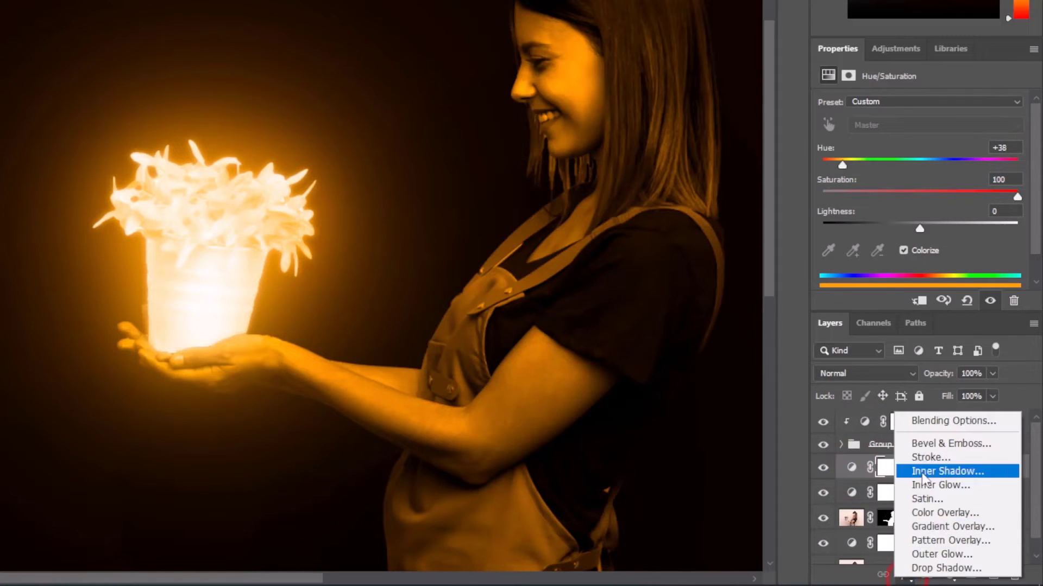
pyautogui.click(929, 416)
pyautogui.moveTo(272, 0); pyautogui.dragTo(643, 132)
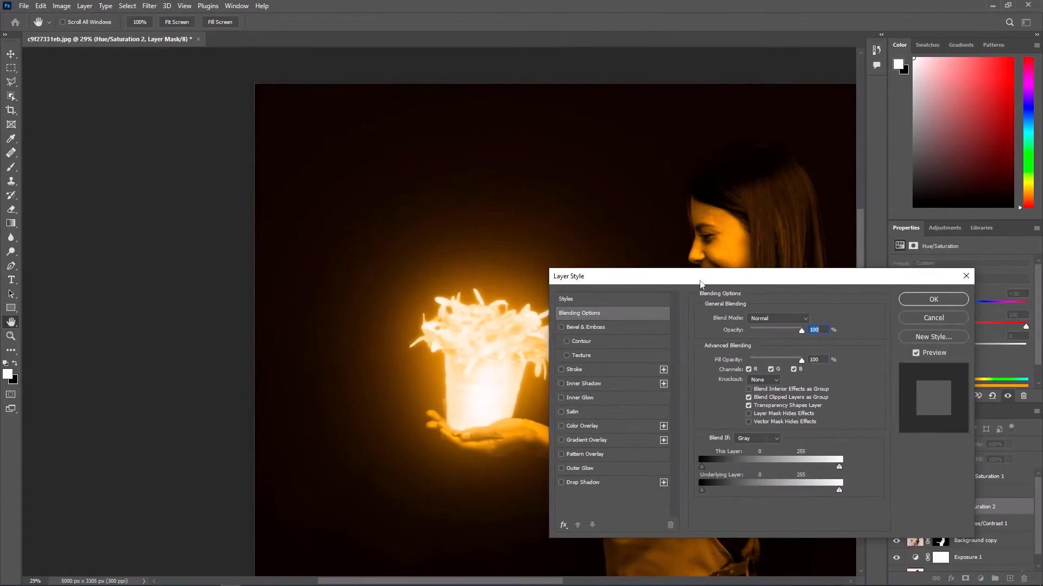
pyautogui.moveTo(533, 128); pyautogui.dragTo(292, 76)
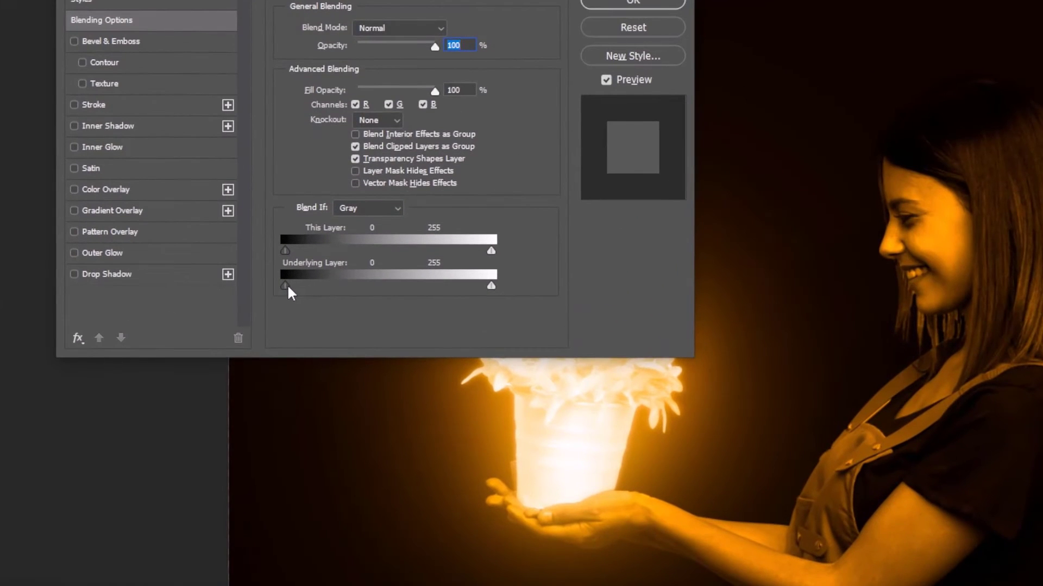
pyautogui.moveTo(292, 283); pyautogui.dragTo(481, 298)
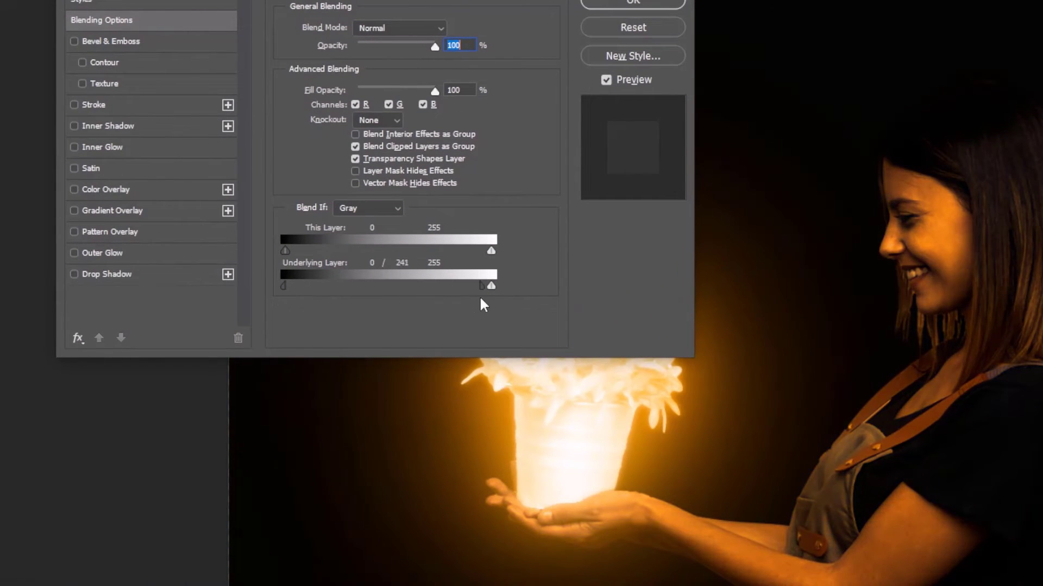
pyautogui.click(633, 5)
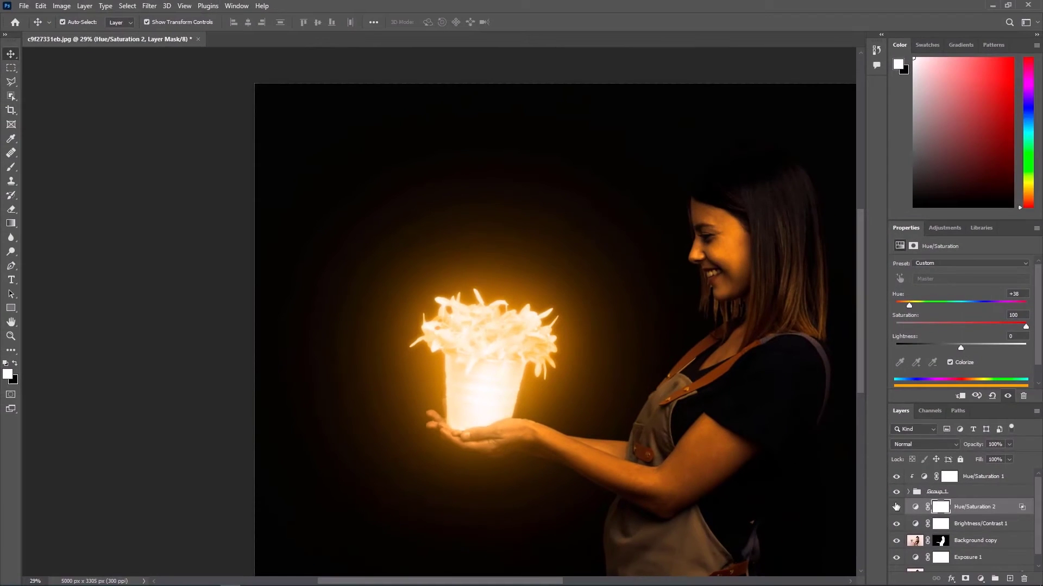
pyautogui.click(897, 507)
pyautogui.click(896, 507)
pyautogui.click(896, 508)
pyautogui.click(896, 509)
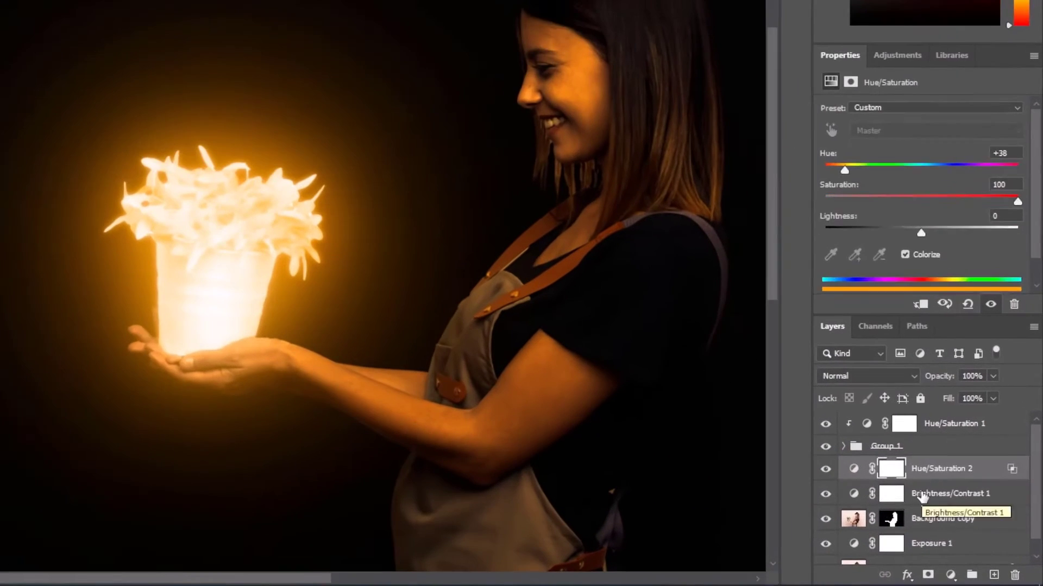
# - Add an Exposure adjustment above Brightness/Contrast 1 and lower its Exposure to -0.89
pyautogui.click(961, 524)
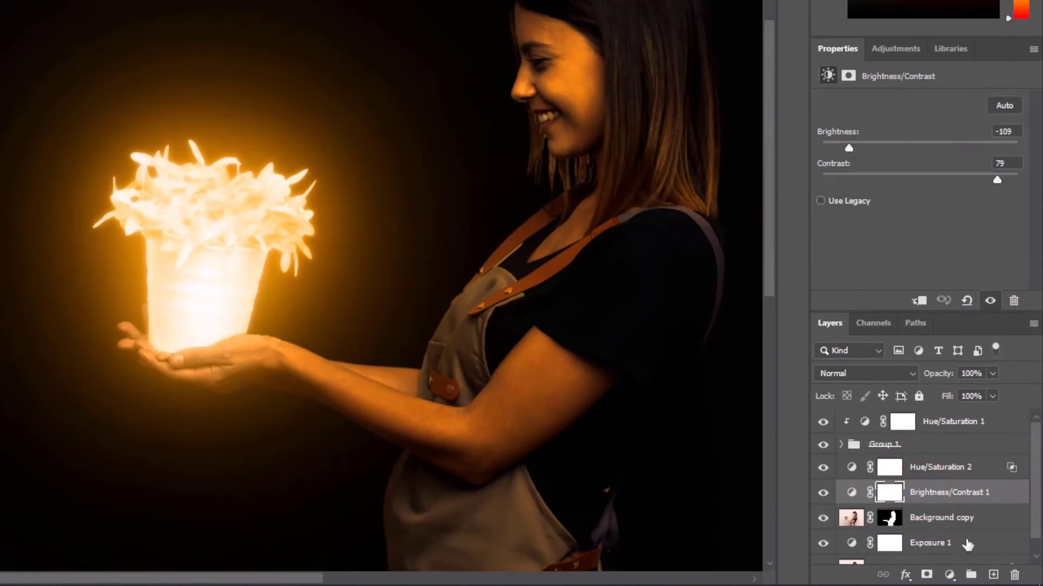
pyautogui.click(981, 579)
pyautogui.click(946, 382)
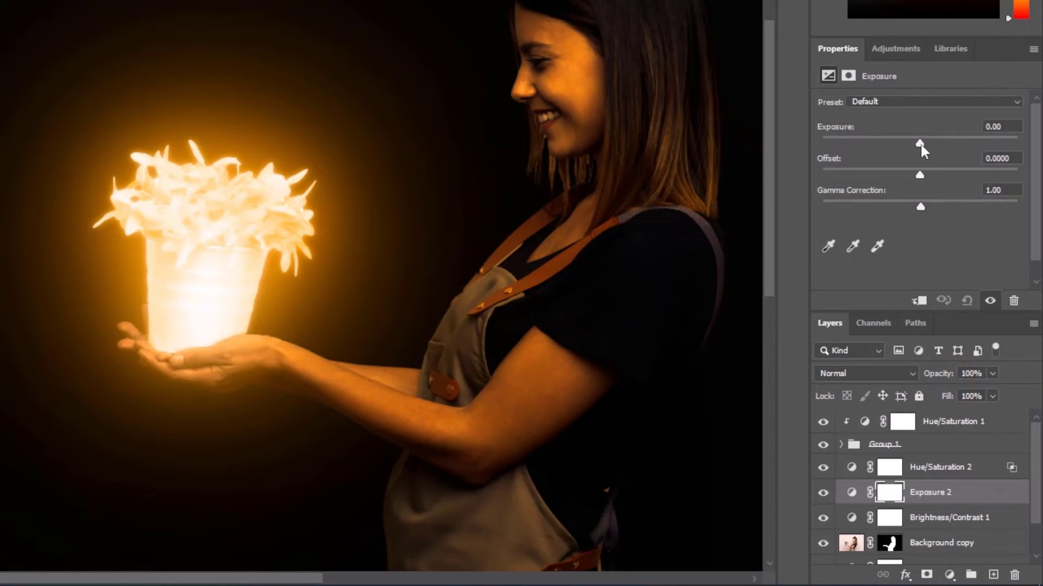
pyautogui.moveTo(919, 143)
pyautogui.mouseDown()
pyautogui.moveTo(898, 145)
pyautogui.moveTo(906, 143)
pyautogui.mouseUp()
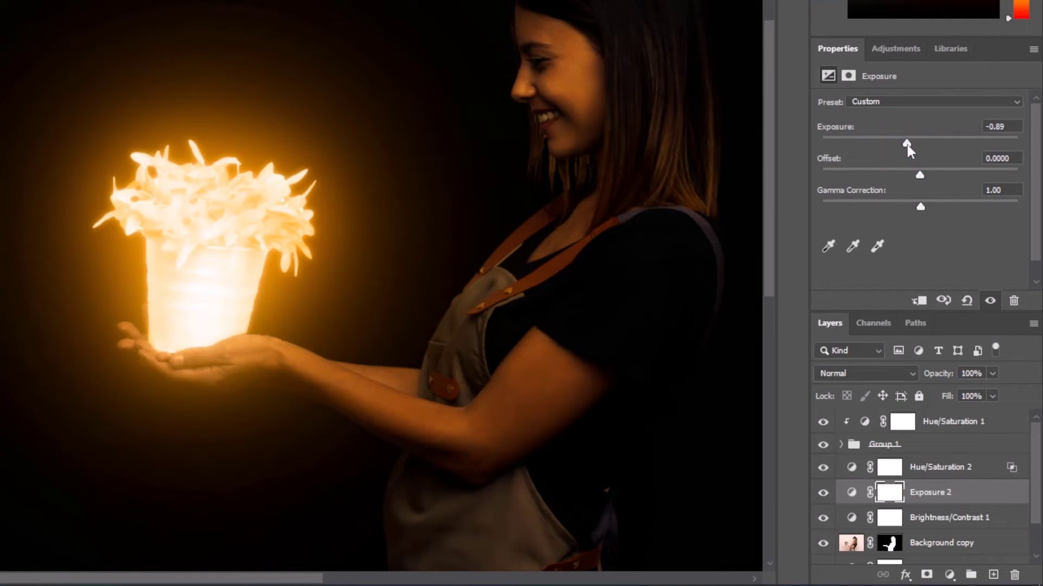
# - Duplicate the Hue/Saturation 2 layer, raise the copy's Lightness to +16, and invert its mask to black
pyautogui.click(929, 467)
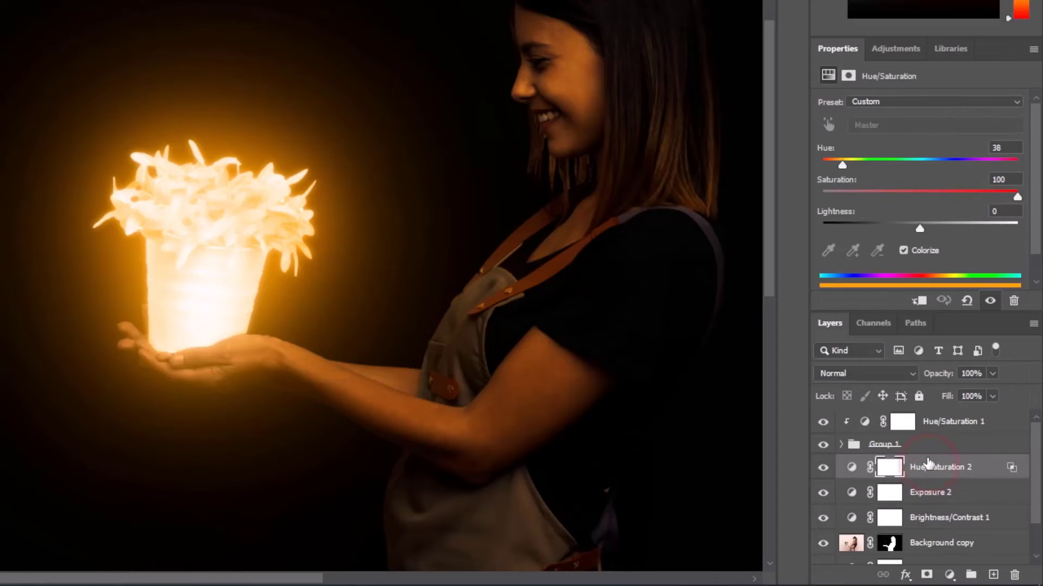
pyautogui.hotkey('ctrl', 'j')
pyautogui.moveTo(920, 229); pyautogui.dragTo(929, 229)
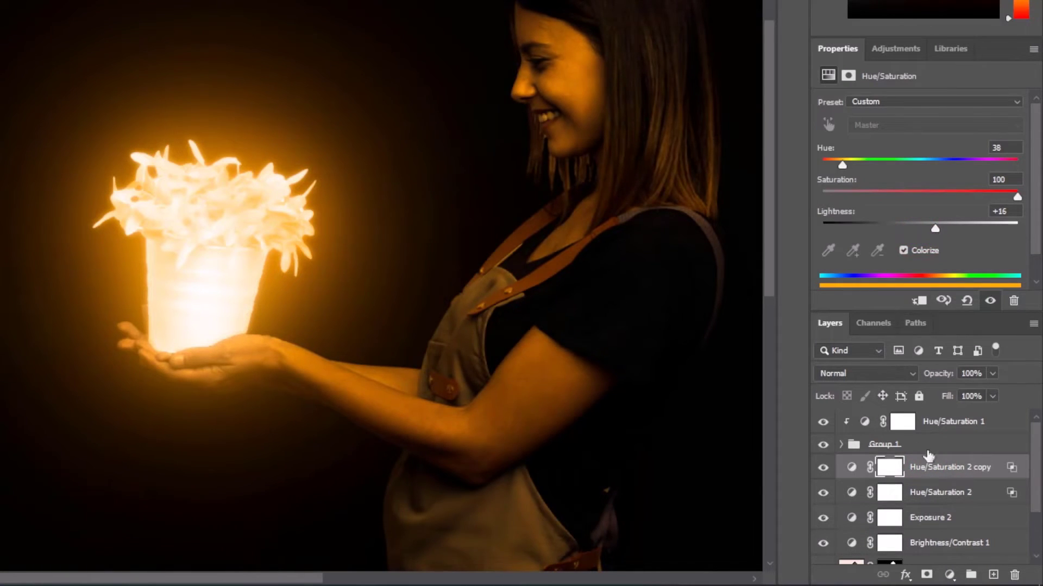
pyautogui.click(891, 468)
pyautogui.hotkey('ctrl', 'i')
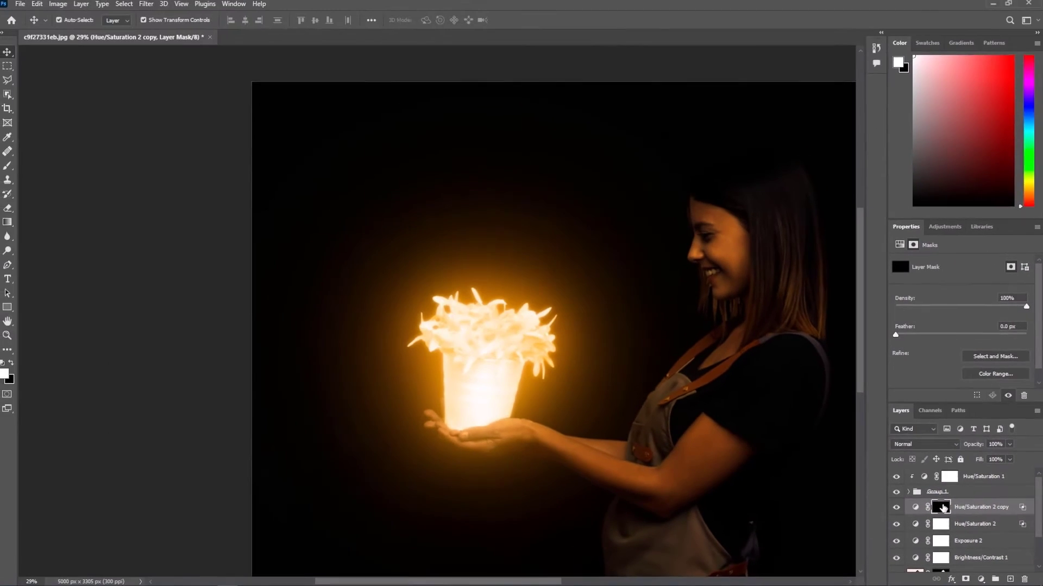
# - Set up the Brush for mask painting with 100% opacity, 15% flow and a size of 200
pyautogui.click(7, 165)
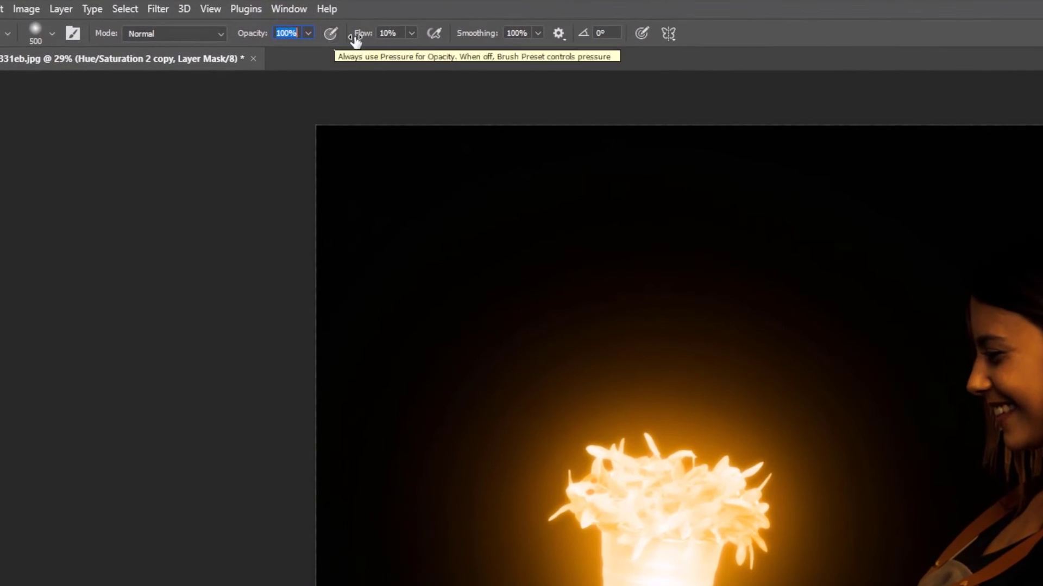
pyautogui.click(301, 23)
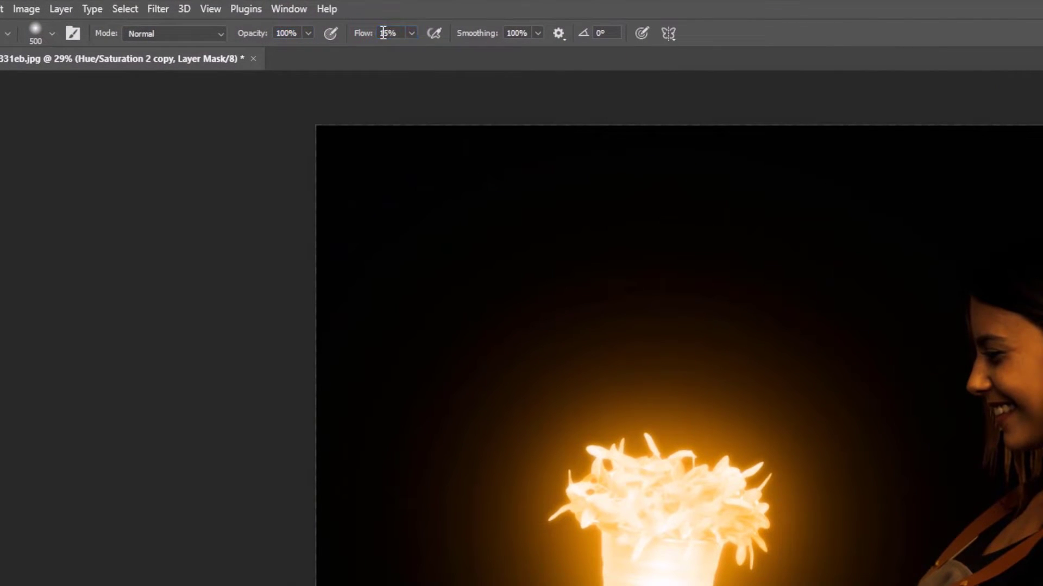
pyautogui.moveTo(801, 524)
pyautogui.mouseDown()
pyautogui.moveTo(597, 404)
pyautogui.moveTo(486, 302)
pyautogui.mouseUp()
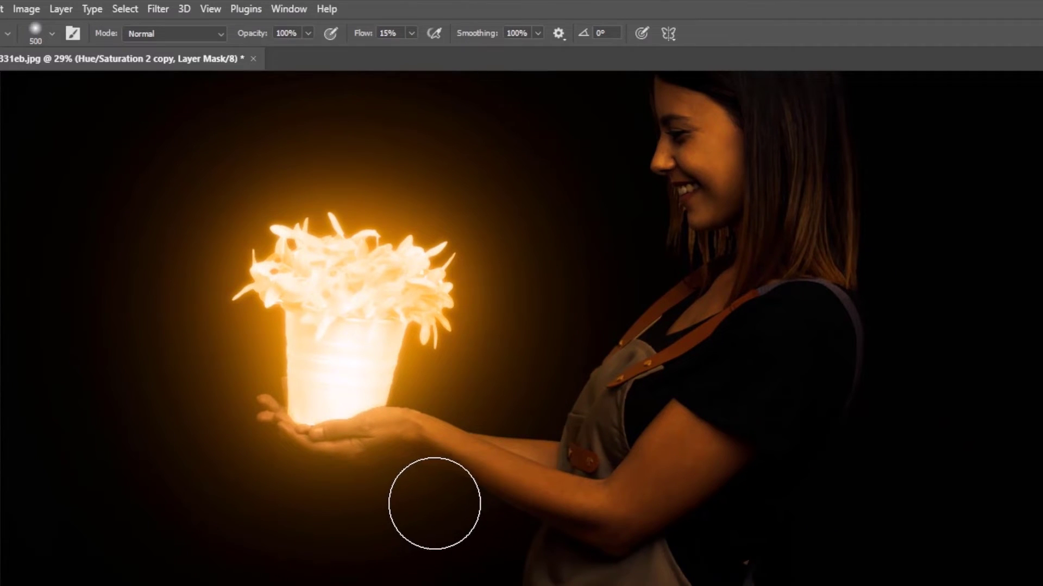
pyautogui.press('[')
pyautogui.press('[')
pyautogui.press('[')
pyautogui.press('[')
pyautogui.press('[')
pyautogui.press('[')
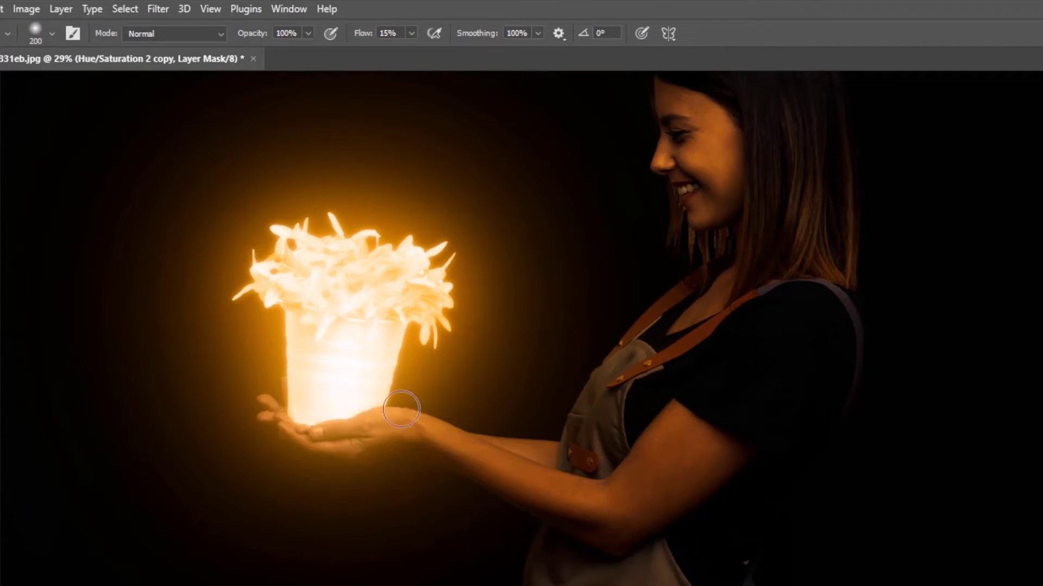
# - Paint white on the Hue/Saturation 2 copy mask over the woman's hand and forearms to brighten them with plant light
pyautogui.moveTo(410, 412); pyautogui.dragTo(442, 421)
pyautogui.scroll(3, 470, 426)
pyautogui.click(426, 424)
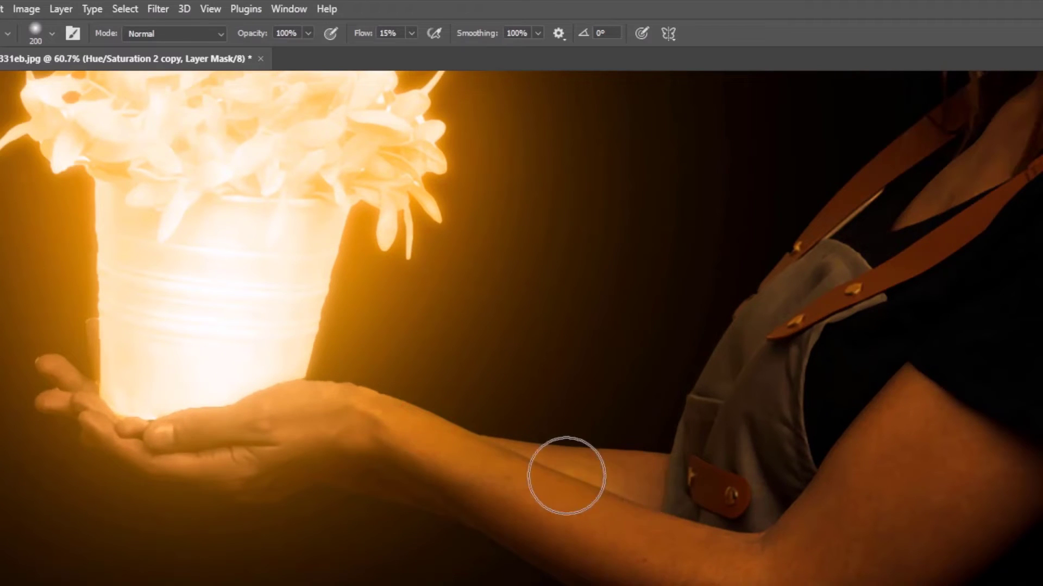
pyautogui.moveTo(567, 476)
pyautogui.mouseDown()
pyautogui.moveTo(658, 472)
pyautogui.moveTo(623, 478)
pyautogui.moveTo(691, 491)
pyautogui.moveTo(634, 487)
pyautogui.mouseUp()
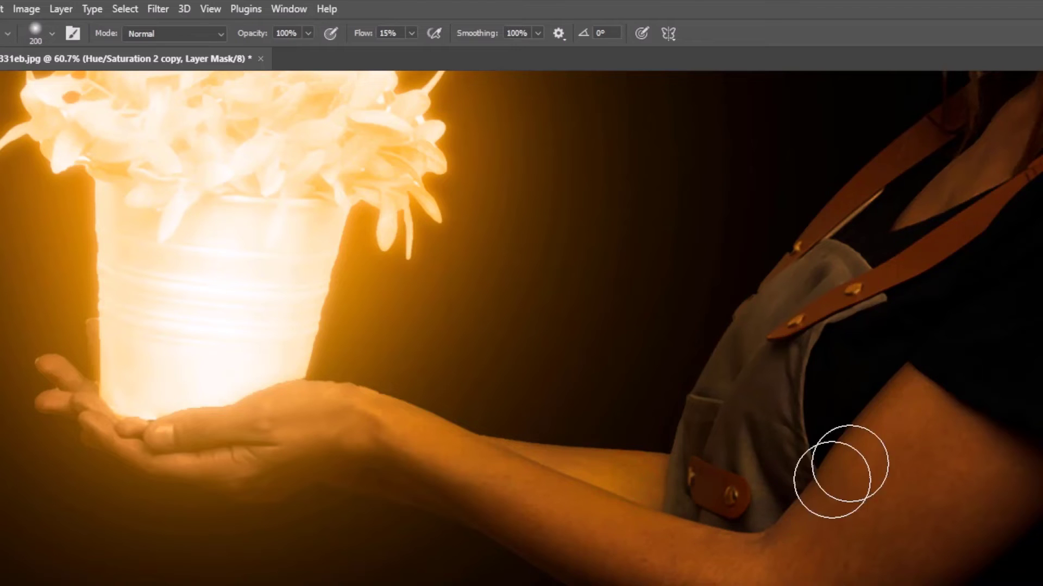
# - Paint plant light onto the front of the woman's face and the front edge of her apron on the same mask
pyautogui.moveTo(838, 354)
pyautogui.mouseDown()
pyautogui.moveTo(630, 585)
pyautogui.moveTo(876, 585)
pyautogui.mouseUp()
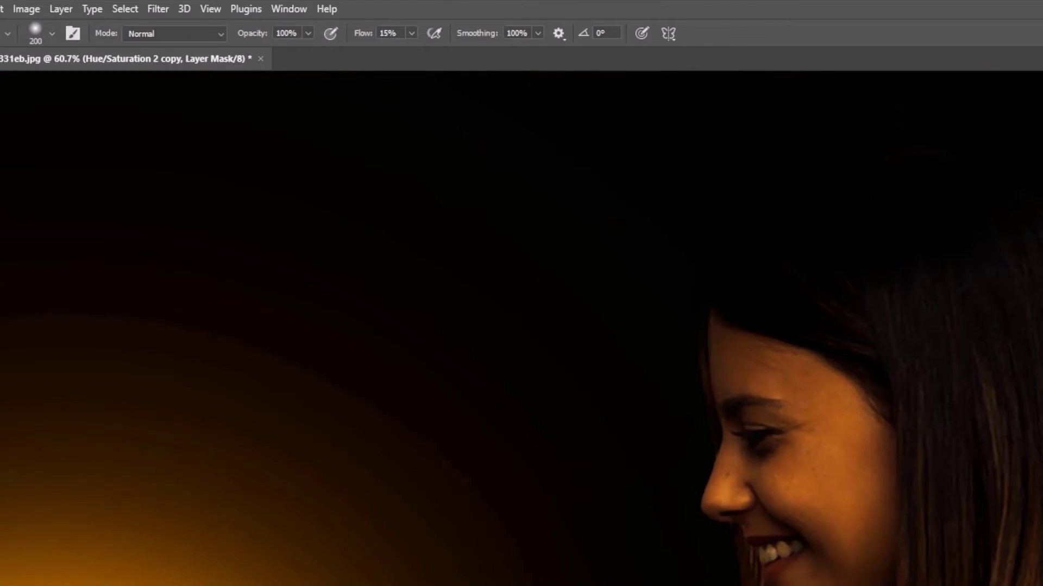
pyautogui.moveTo(726, 354)
pyautogui.mouseDown()
pyautogui.moveTo(726, 340)
pyautogui.moveTo(717, 522)
pyautogui.moveTo(737, 420)
pyautogui.moveTo(735, 337)
pyautogui.moveTo(784, 481)
pyautogui.moveTo(735, 491)
pyautogui.moveTo(766, 570)
pyautogui.moveTo(777, 567)
pyautogui.mouseUp()
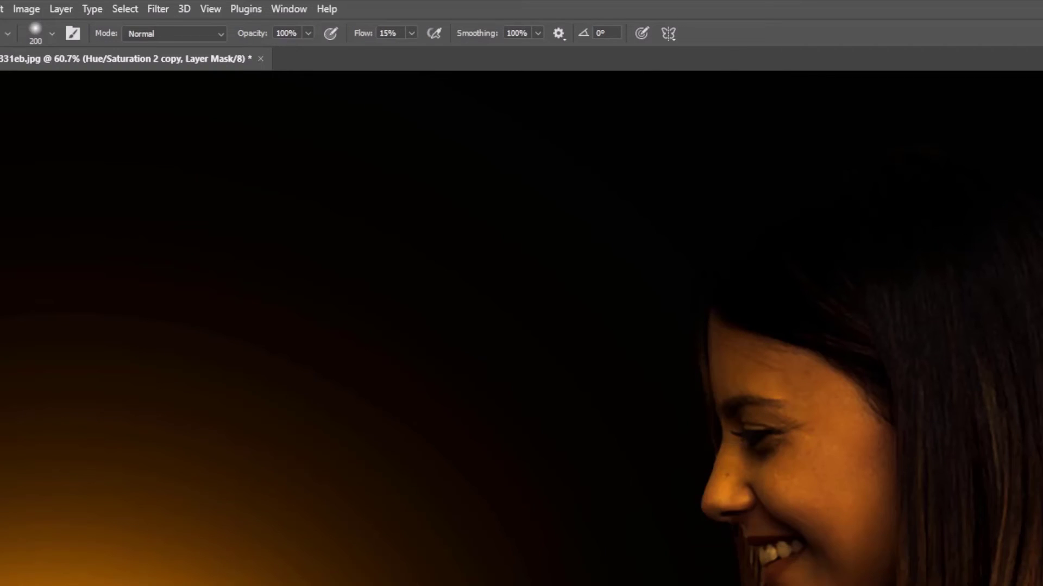
pyautogui.moveTo(727, 350)
pyautogui.mouseDown()
pyautogui.moveTo(726, 315)
pyautogui.moveTo(717, 337)
pyautogui.moveTo(727, 472)
pyautogui.moveTo(710, 438)
pyautogui.mouseUp()
pyautogui.scroll(-5, 593, 458)
pyautogui.moveTo(586, 527)
pyautogui.mouseDown()
pyautogui.moveTo(721, 385)
pyautogui.moveTo(801, 321)
pyautogui.moveTo(618, 482)
pyautogui.moveTo(537, 585)
pyautogui.mouseUp()
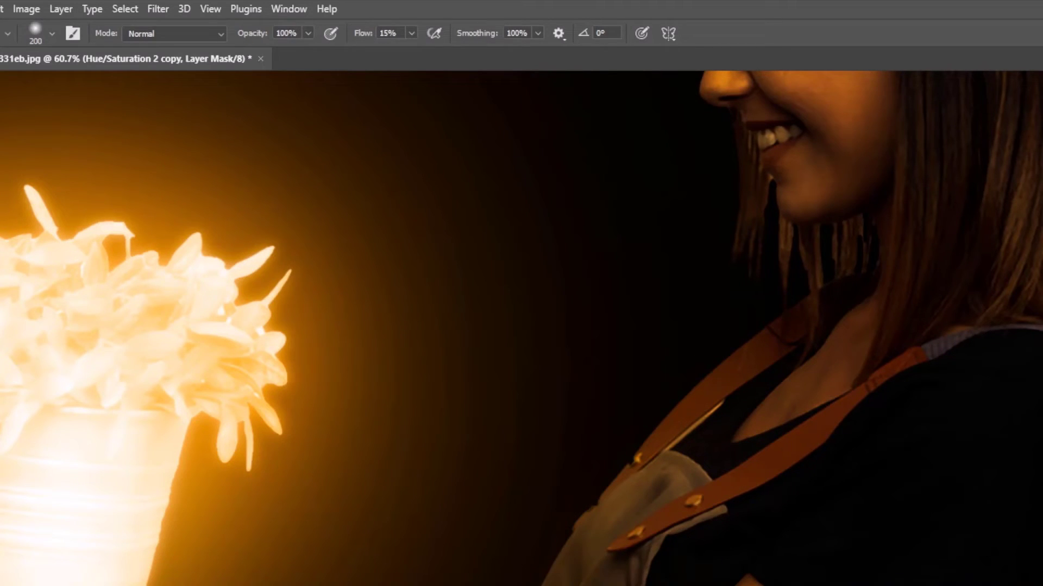
# - Compare the whole image with and without the Hue/Saturation 2 copy layer by toggling its visibility
pyautogui.moveTo(521, 585); pyautogui.dragTo(802, 240)
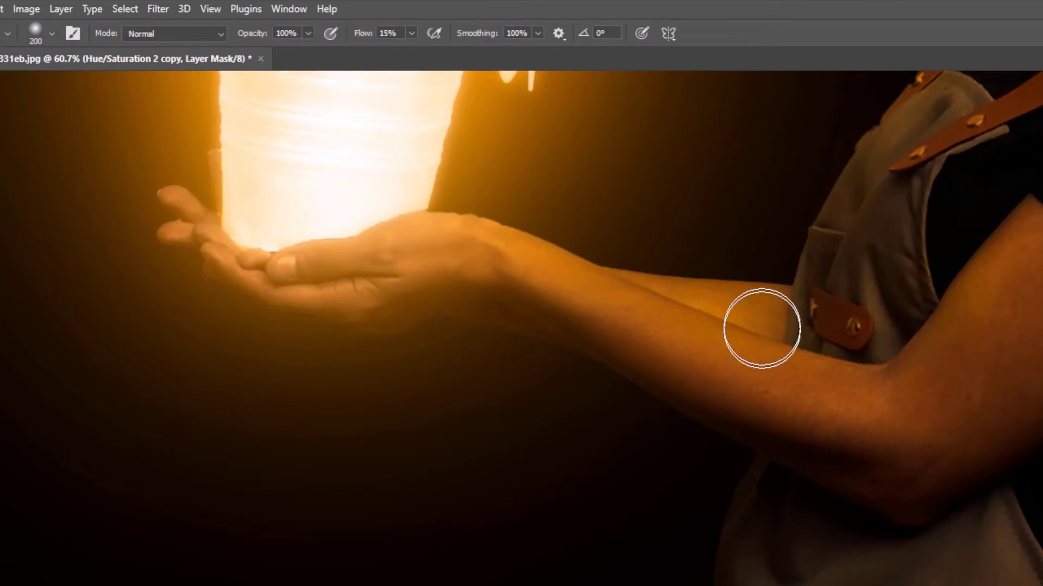
pyautogui.scroll(-3, 752, 486)
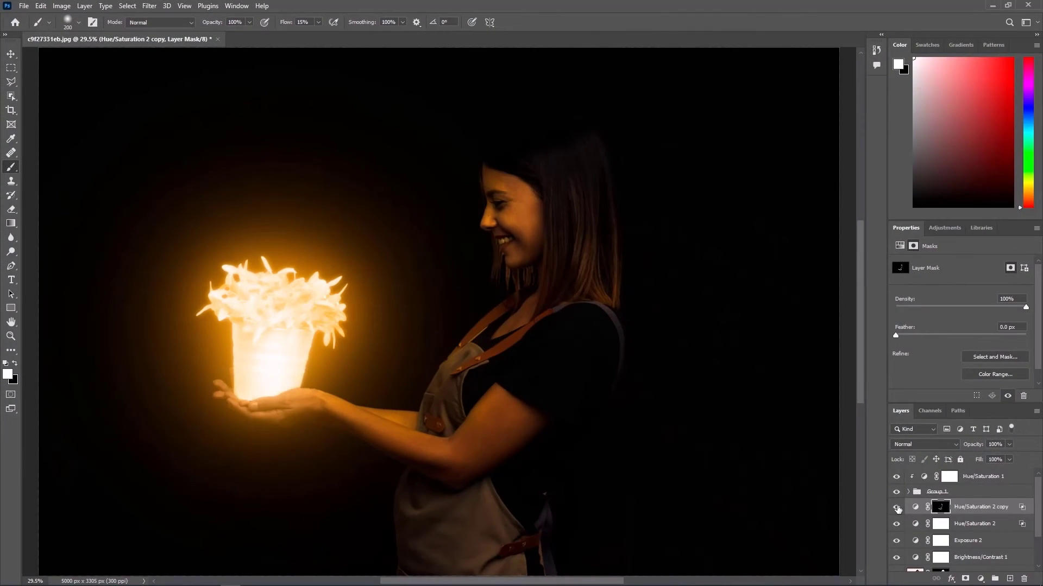
pyautogui.click(897, 507)
pyautogui.click(897, 508)
pyautogui.click(897, 507)
pyautogui.click(896, 507)
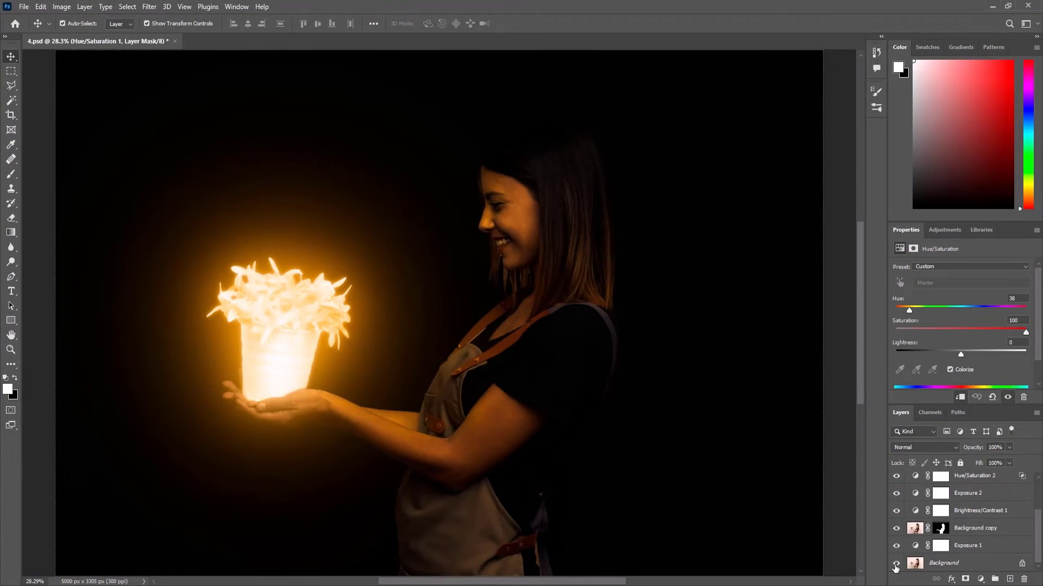
# - Compare the edited composite with the original Background layer shown alone
pyautogui.keyDown('alt'); pyautogui.click(896, 565); pyautogui.keyUp('alt')
pyautogui.keyDown('alt'); pyautogui.click(896, 565); pyautogui.keyUp('alt')
pyautogui.keyDown('alt'); pyautogui.click(897, 565); pyautogui.keyUp('alt')
pyautogui.keyDown('alt'); pyautogui.click(897, 565); pyautogui.keyUp('alt')
# - Add a new empty layer above the Hue/Saturation 1 layer at the top of the stack
pyautogui.scroll(3, 959, 539)
pyautogui.click(971, 485)
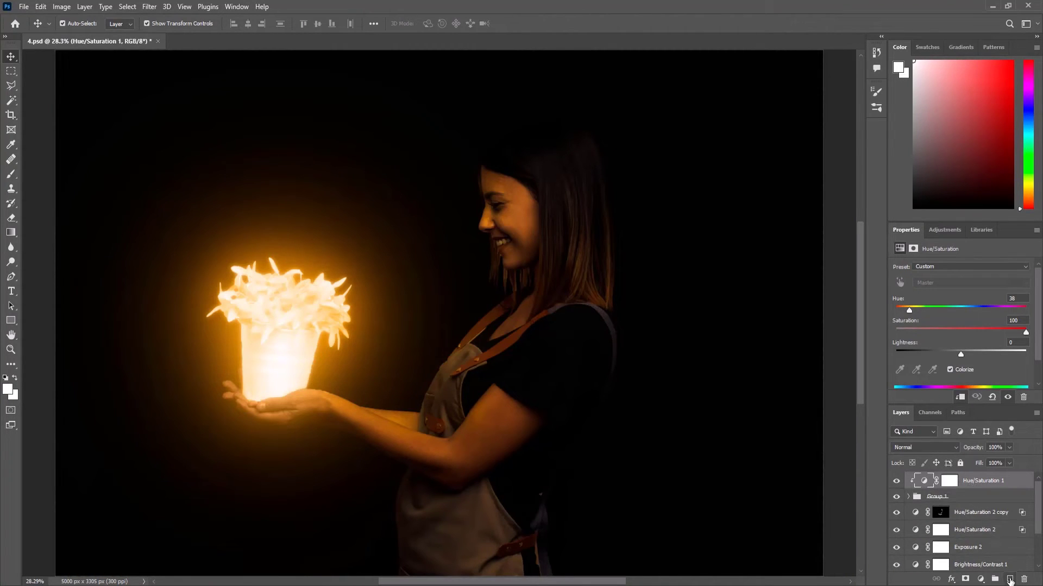
pyautogui.click(1010, 579)
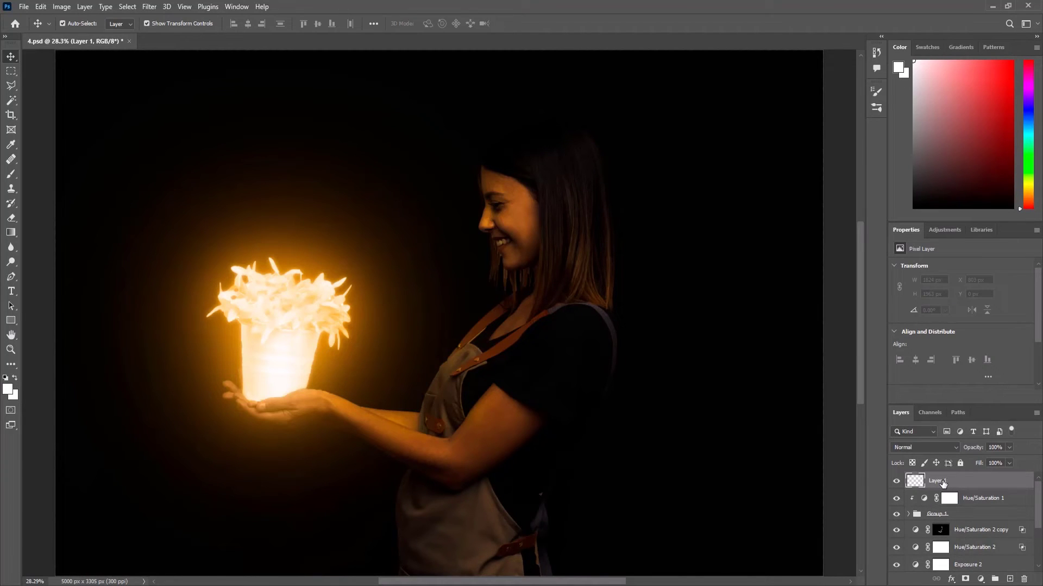
# - Set up the Brush with Kyle's Pressure Control spatter preset from the Special Effects Brushes at 80 px
pyautogui.click(11, 175)
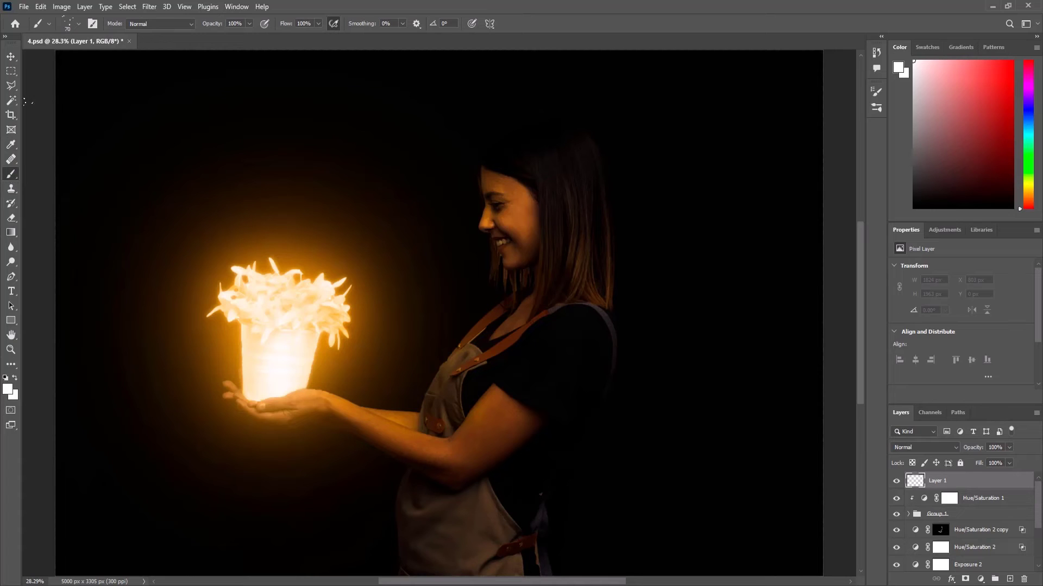
pyautogui.click(70, 23)
pyautogui.click(23, 201)
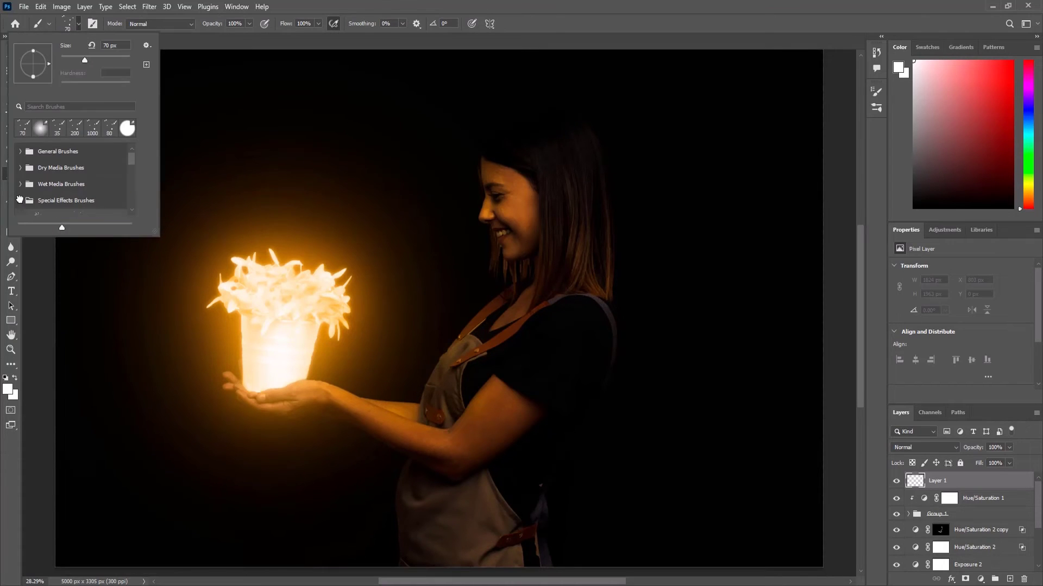
pyautogui.scroll(-3, 67, 188)
pyautogui.scroll(-3, 67, 188)
pyautogui.scroll(1, 66, 188)
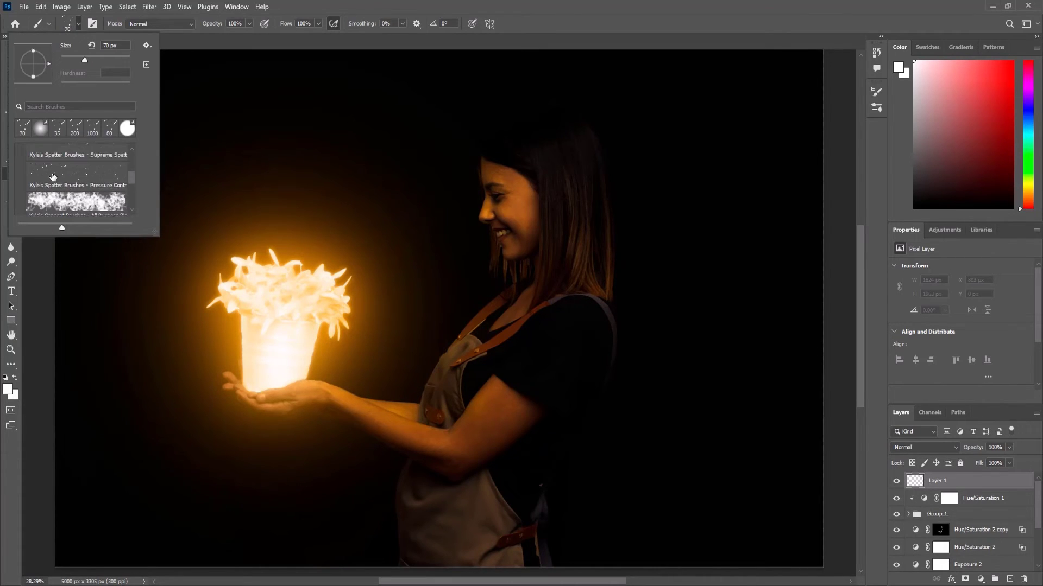
pyautogui.click(52, 175)
pyautogui.click(325, 5)
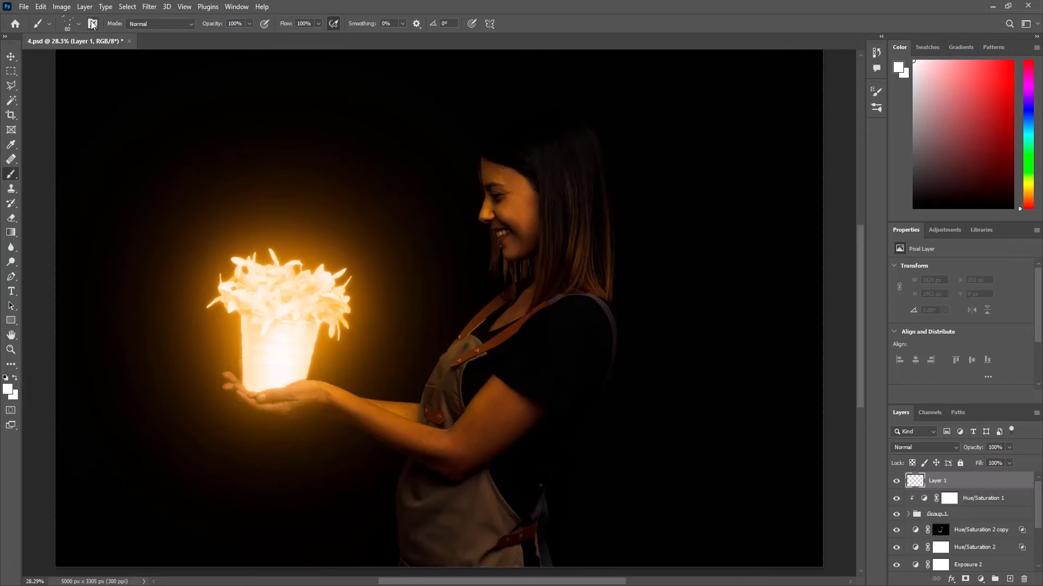
# - Set the spatter brush's tip spacing to 15%
pyautogui.press('F5')
pyautogui.moveTo(755, 279); pyautogui.dragTo(755, 280)
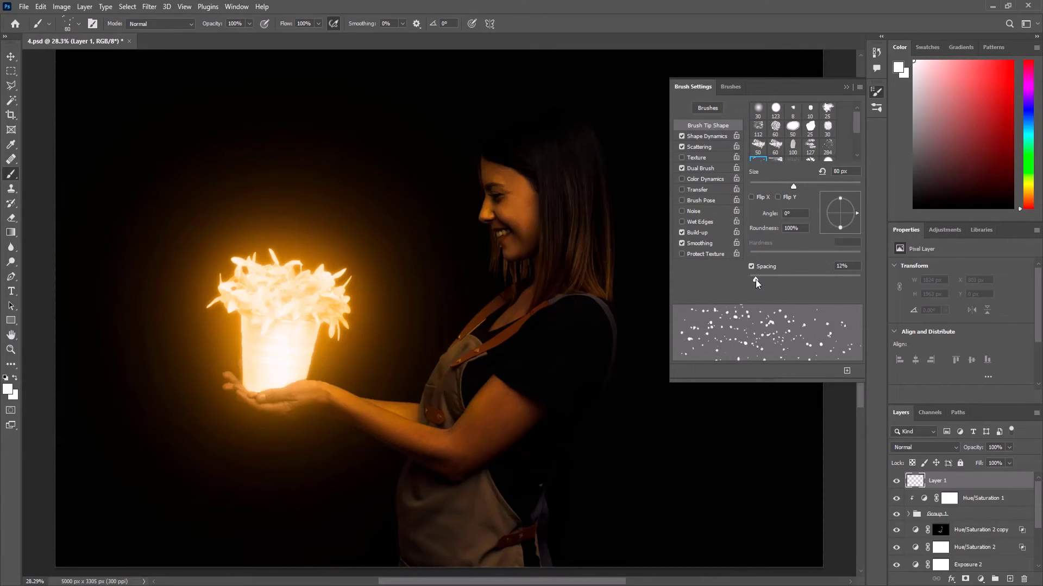
pyautogui.click(836, 267)
pyautogui.write('15')
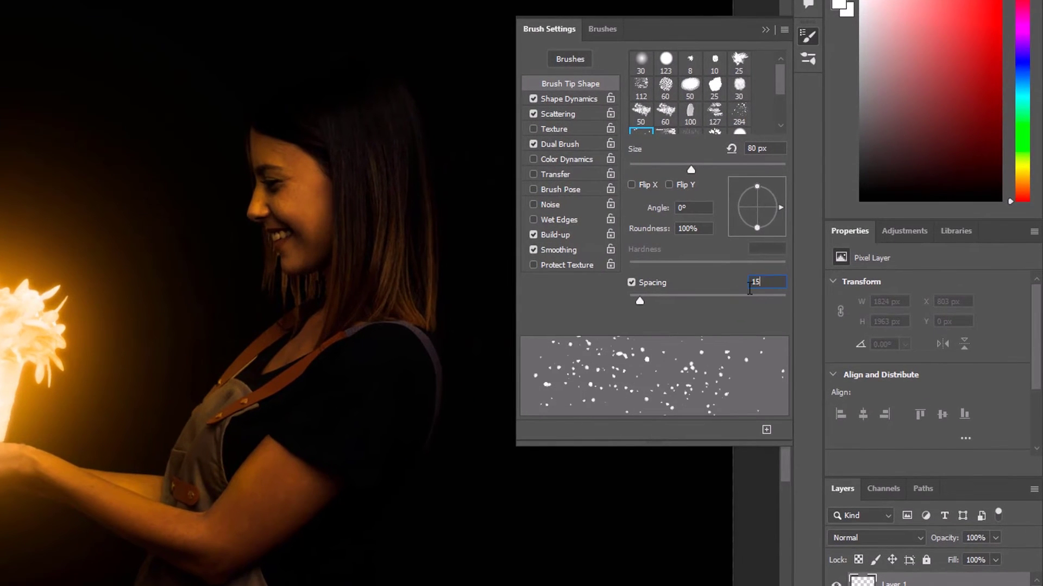
pyautogui.press('Return')
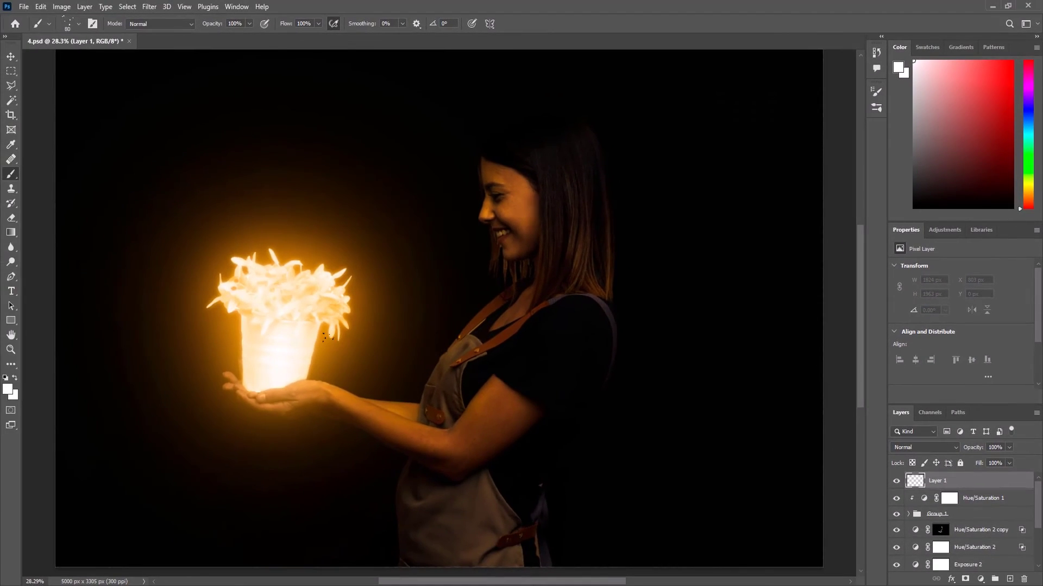
# - Paint white particle trails on Layer 1 rising from both sides of the plant and merging toward the canvas's upper edge
pyautogui.scroll(-1, 334, 328)
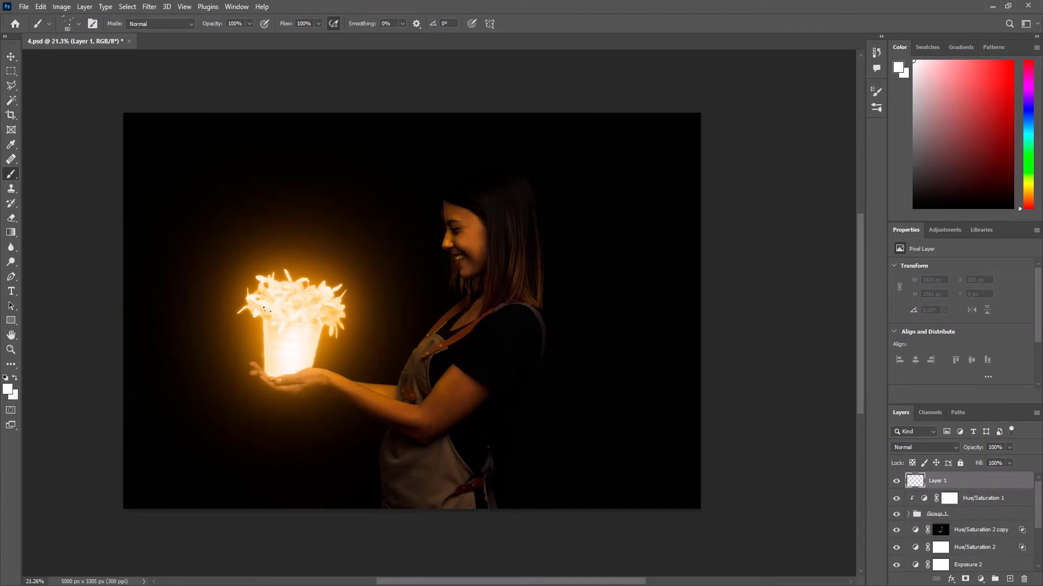
pyautogui.hotkey('ctrl', 'z')
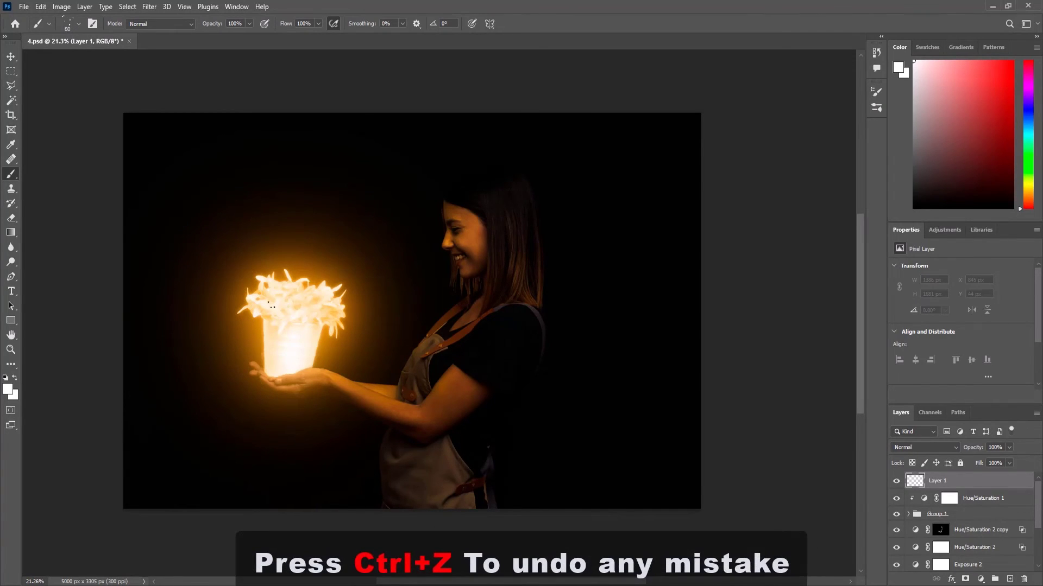
pyautogui.moveTo(264, 303)
pyautogui.mouseDown()
pyautogui.moveTo(264, 248)
pyautogui.moveTo(388, 133)
pyautogui.mouseUp()
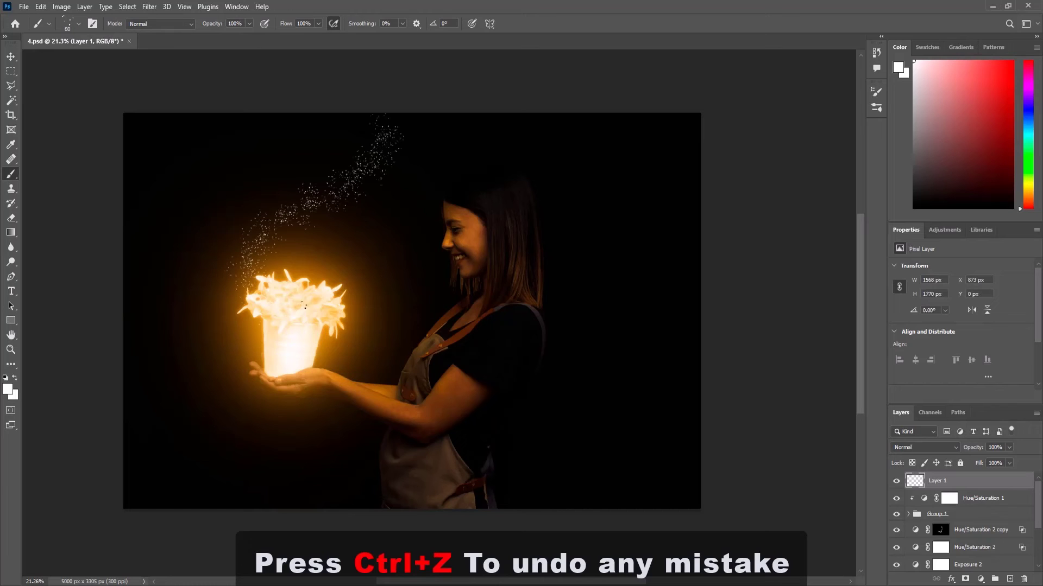
pyautogui.moveTo(356, 294)
pyautogui.mouseDown()
pyautogui.moveTo(387, 264)
pyautogui.moveTo(383, 144)
pyautogui.mouseUp()
pyautogui.hotkey('ctrl', 'z')
# - Fill the space between the trails above the plant with white particles and widen the cloud at its sides and upper end
pyautogui.moveTo(267, 256); pyautogui.dragTo(353, 194)
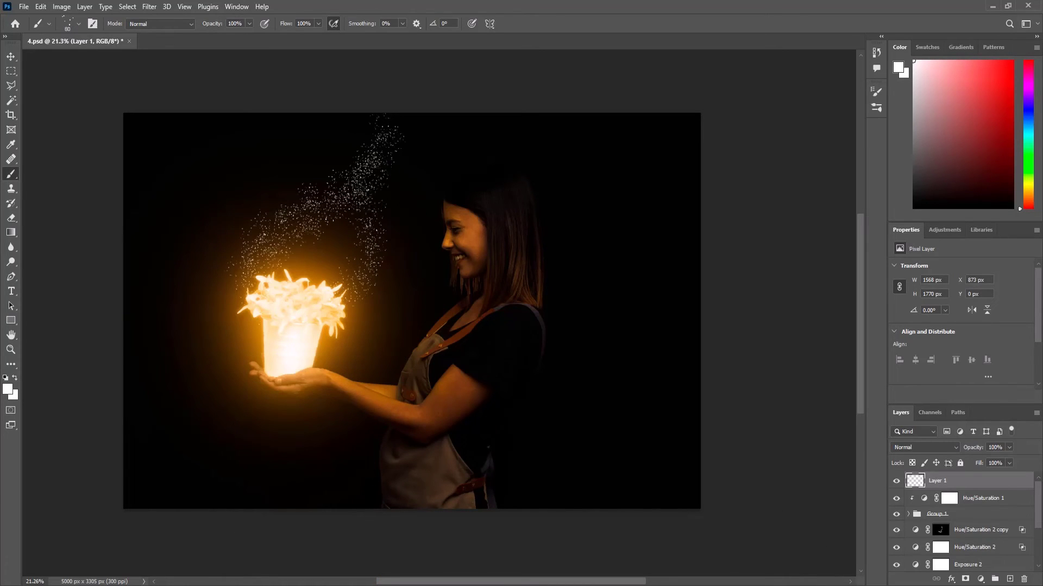
pyautogui.moveTo(295, 266); pyautogui.dragTo(360, 202)
pyautogui.moveTo(327, 275); pyautogui.dragTo(364, 225)
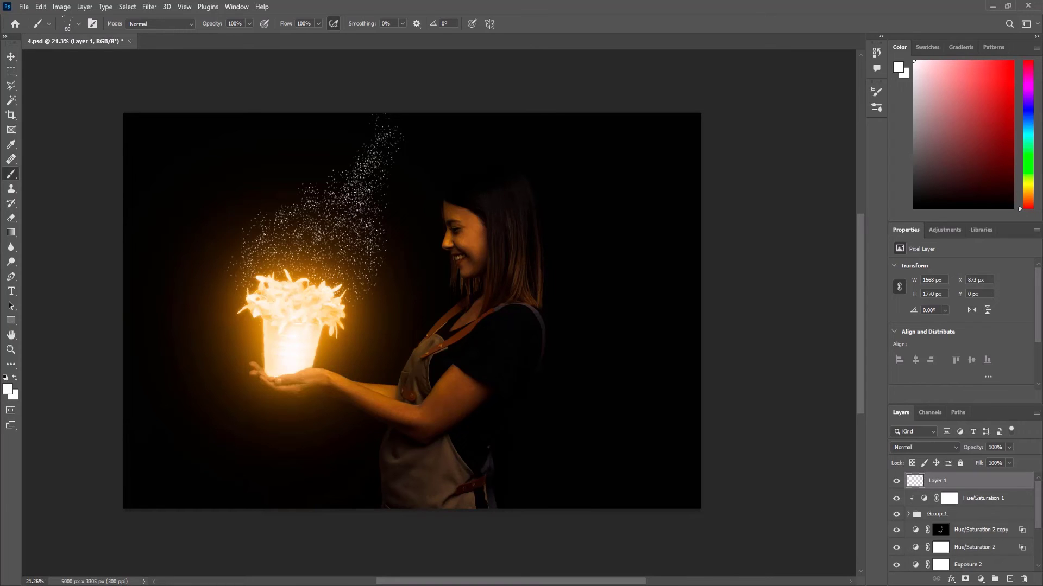
pyautogui.moveTo(239, 267)
pyautogui.mouseDown()
pyautogui.moveTo(255, 231)
pyautogui.moveTo(321, 200)
pyautogui.moveTo(245, 230)
pyautogui.moveTo(338, 187)
pyautogui.mouseUp()
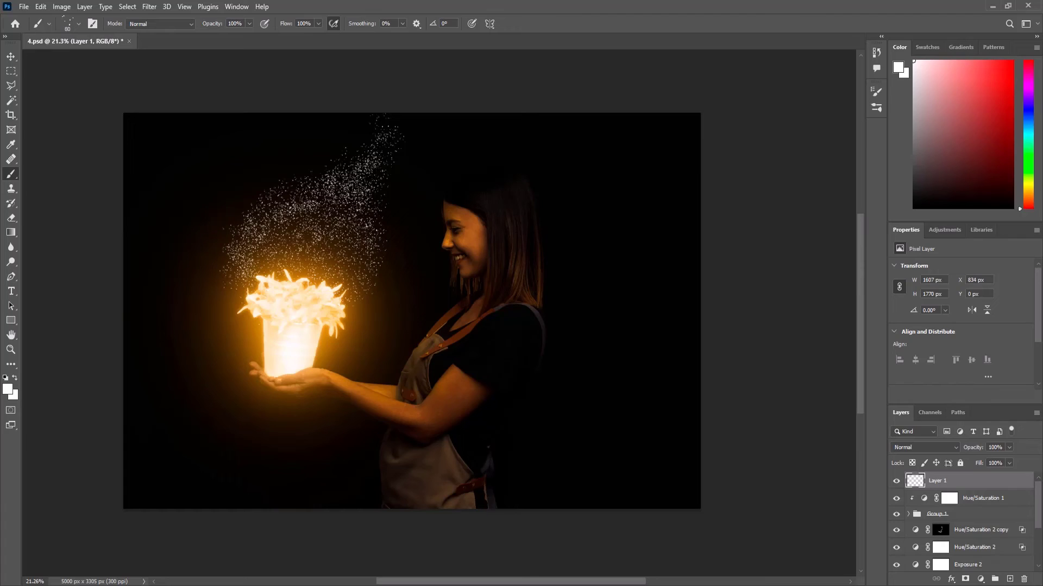
pyautogui.moveTo(391, 285); pyautogui.dragTo(378, 201)
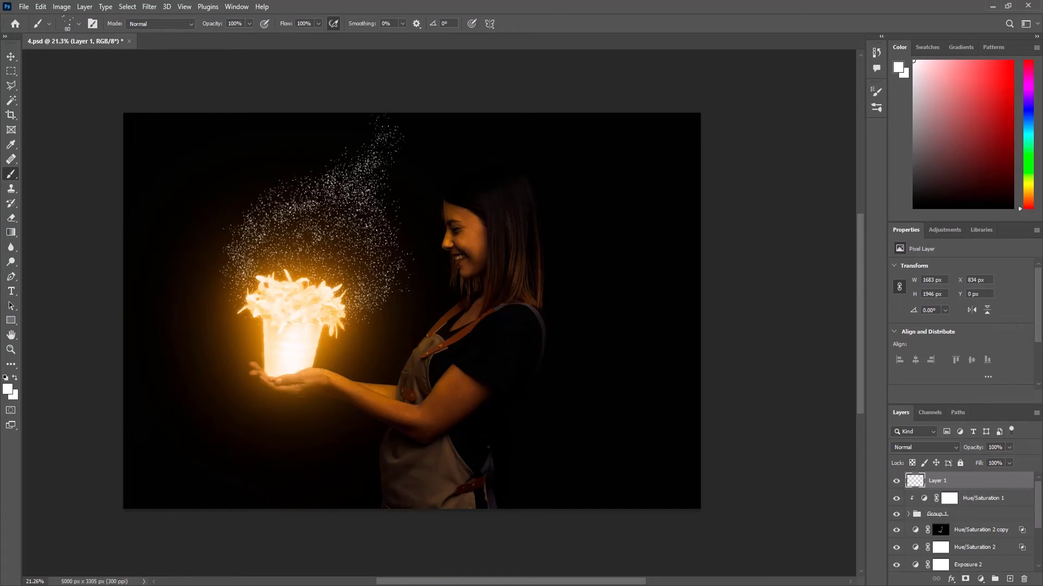
pyautogui.moveTo(288, 259); pyautogui.dragTo(318, 235)
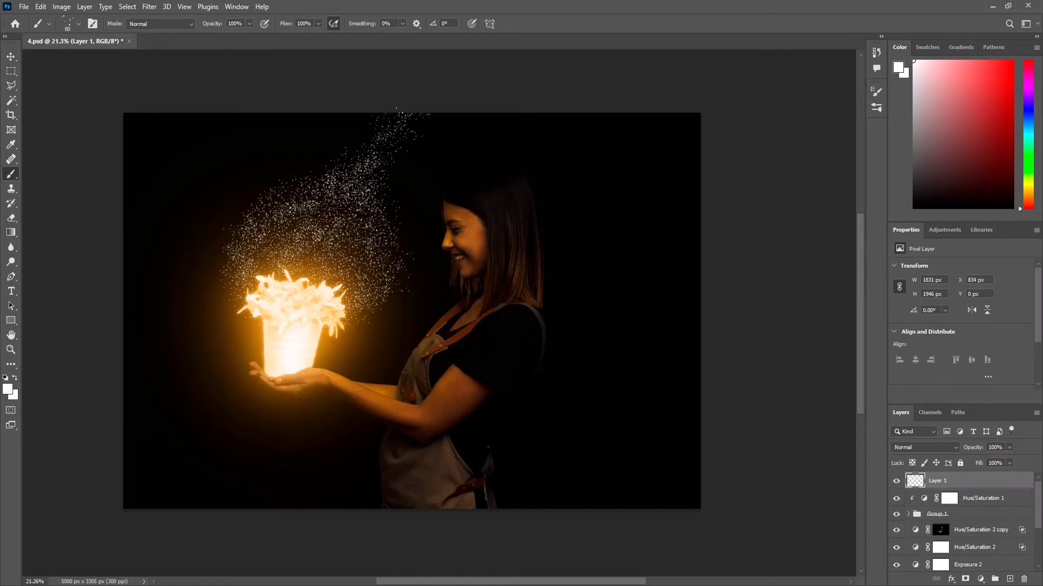
pyautogui.moveTo(371, 165); pyautogui.dragTo(388, 141)
# - Duplicate the Hue/Saturation 1 layer, place the copy above Layer 1 to tint the particles orange, and set its opacity to 65%
pyautogui.click(976, 499)
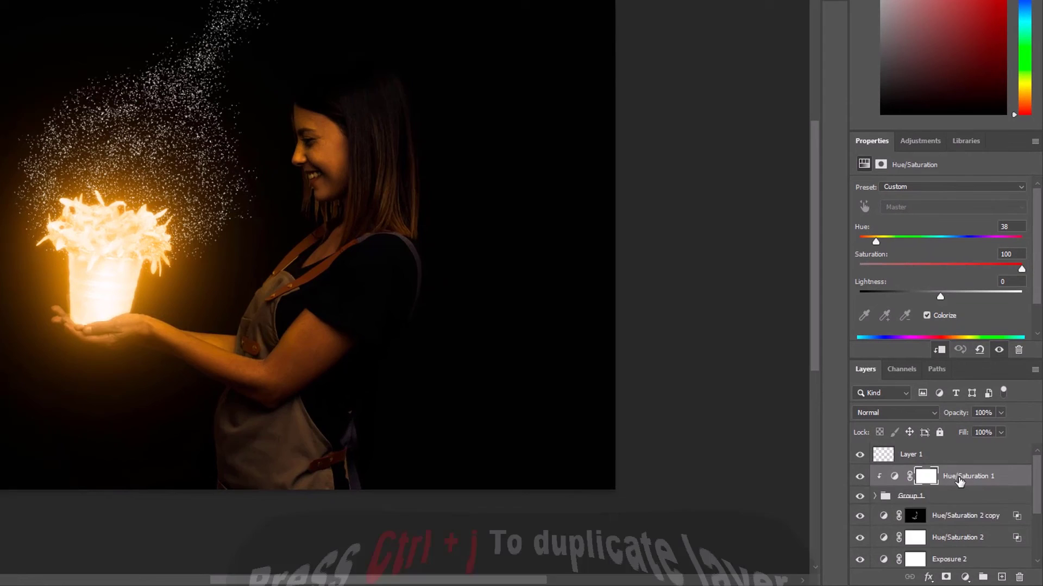
pyautogui.hotkey('ctrl', 'j')
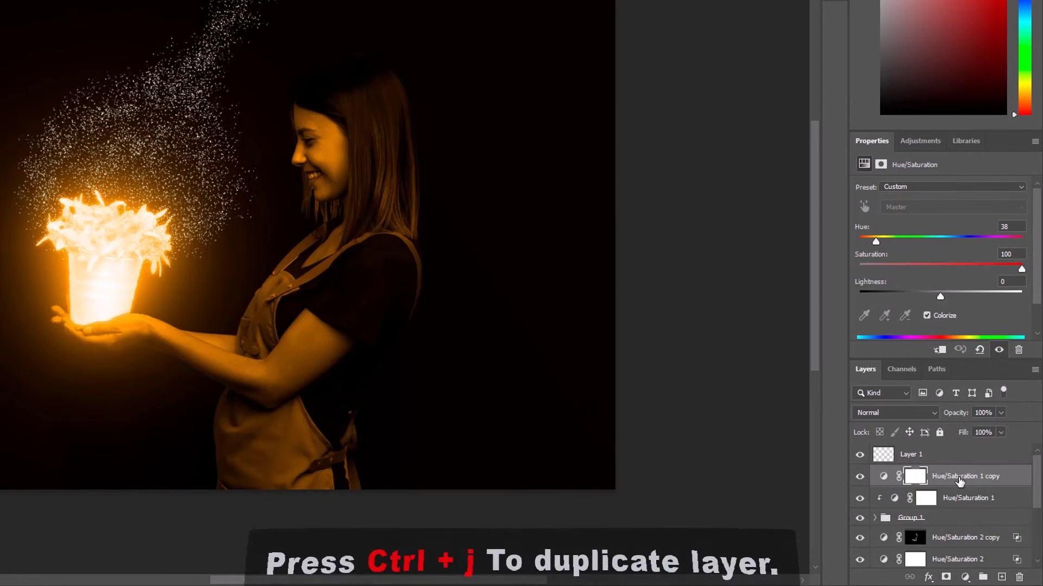
pyautogui.moveTo(972, 488); pyautogui.dragTo(937, 454)
pyautogui.click(1001, 414)
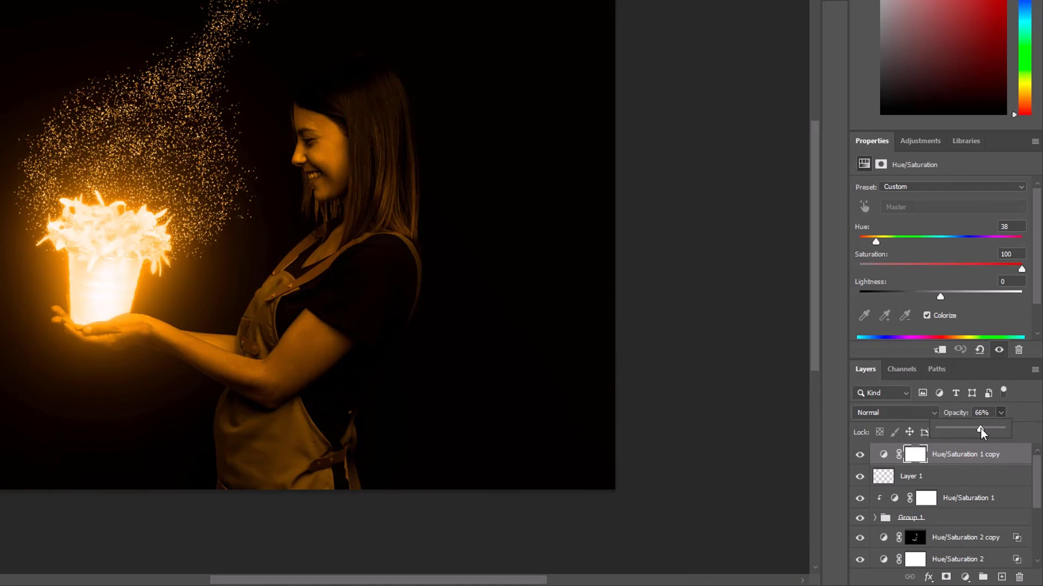
pyautogui.click(980, 431)
pyautogui.press('Return')
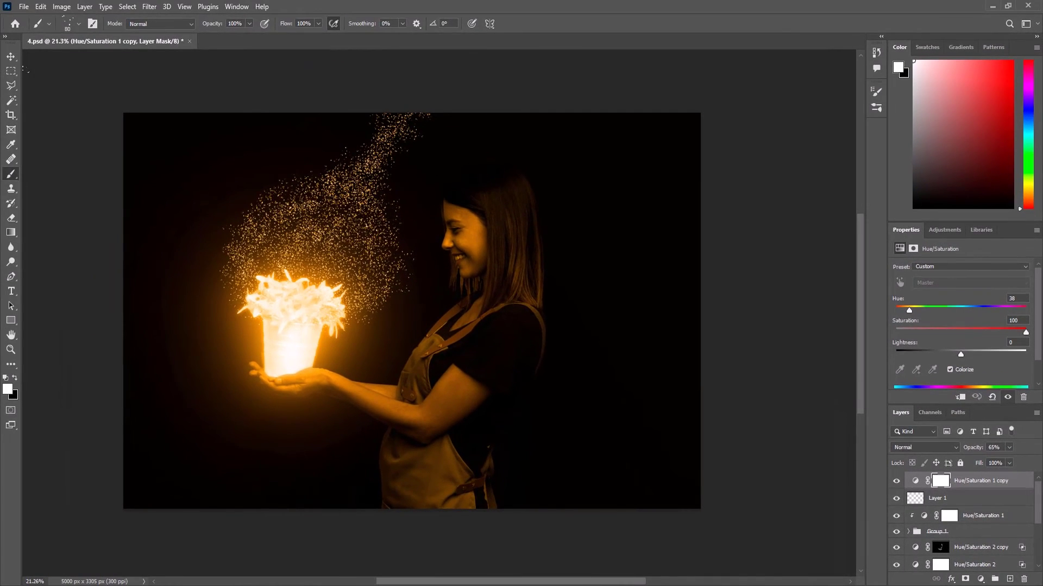
# - Add a white layer mask to the particle layer, Layer 1
pyautogui.click(9, 60)
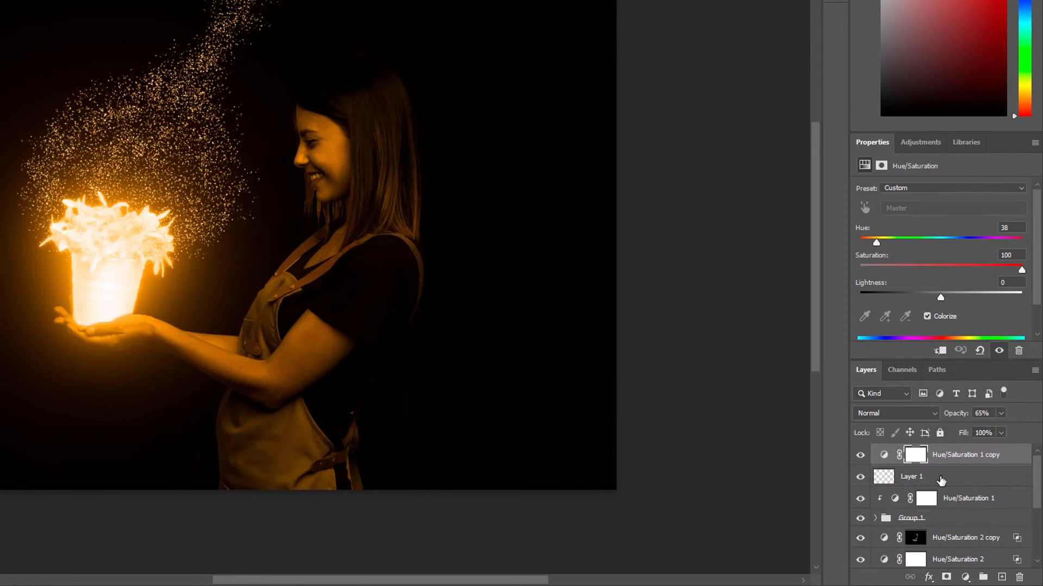
pyautogui.click(941, 481)
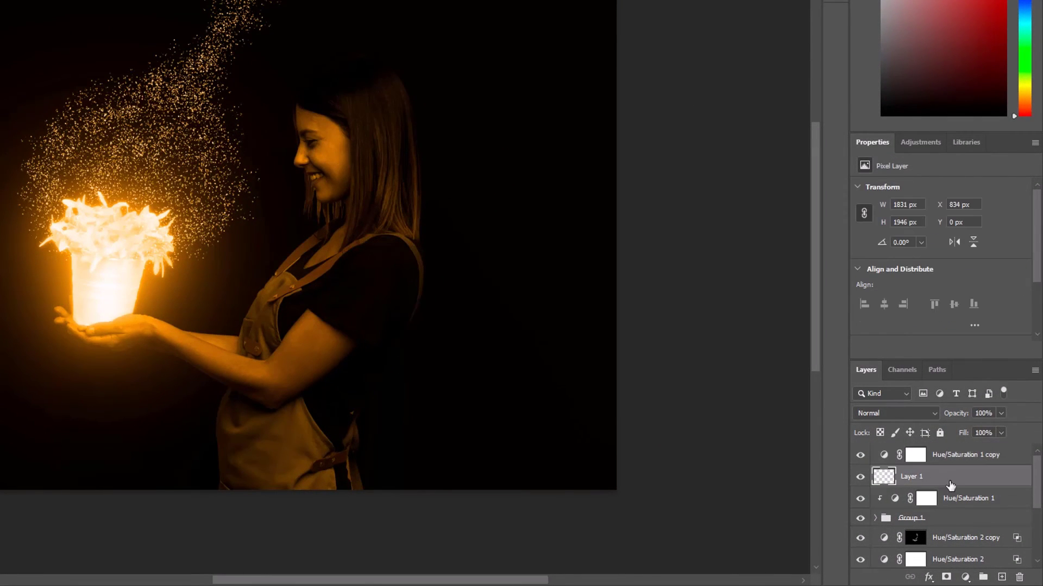
pyautogui.click(946, 577)
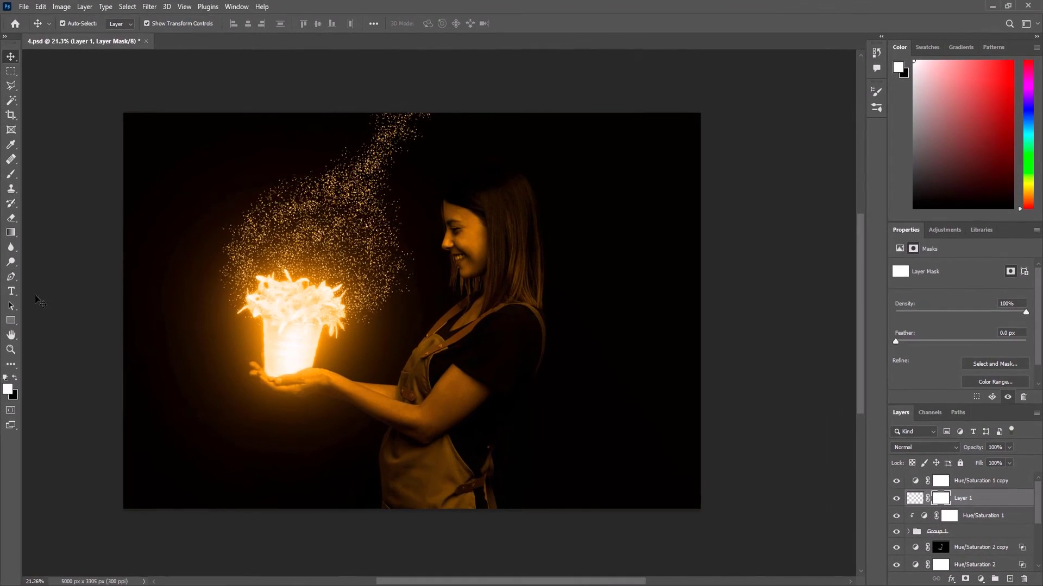
# - Erase stray particles on the Layer 1 mask around the cloud's edges and upper tip with a soft round 400 px Eraser
pyautogui.press('b')
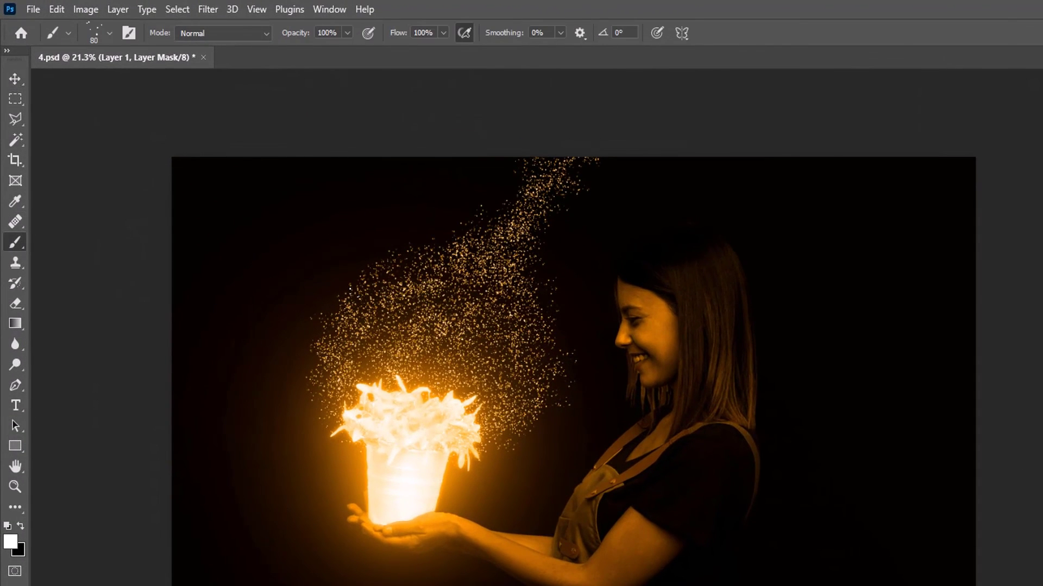
pyautogui.click(109, 33)
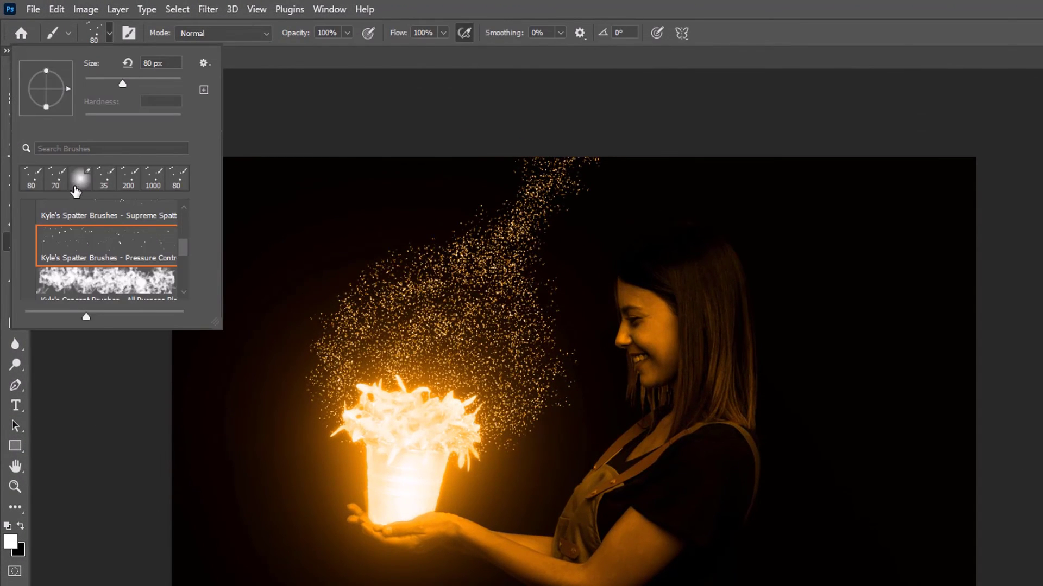
pyautogui.click(76, 190)
pyautogui.moveTo(356, 246)
pyautogui.mouseDown()
pyautogui.moveTo(527, 169)
pyautogui.moveTo(596, 126)
pyautogui.mouseUp()
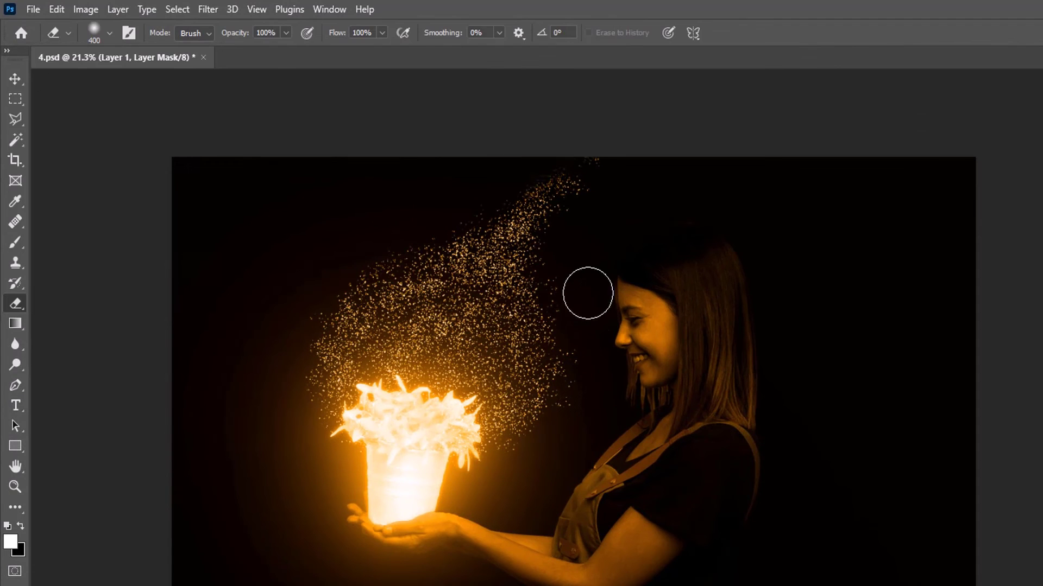
pyautogui.moveTo(582, 258); pyautogui.dragTo(611, 181)
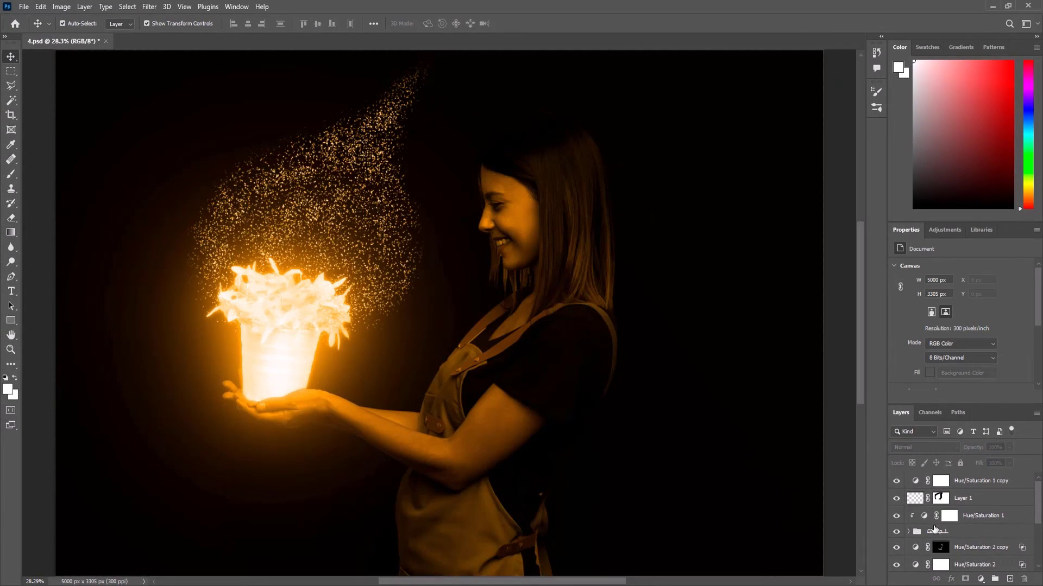
# - Compare the finished glowing plant and particle effect with the original photo by isolating the Background layer
pyautogui.scroll(-3, 915, 549)
pyautogui.keyDown('alt'); pyautogui.click(896, 565); pyautogui.keyUp('alt')
pyautogui.keyDown('alt'); pyautogui.click(897, 565); pyautogui.keyUp('alt')
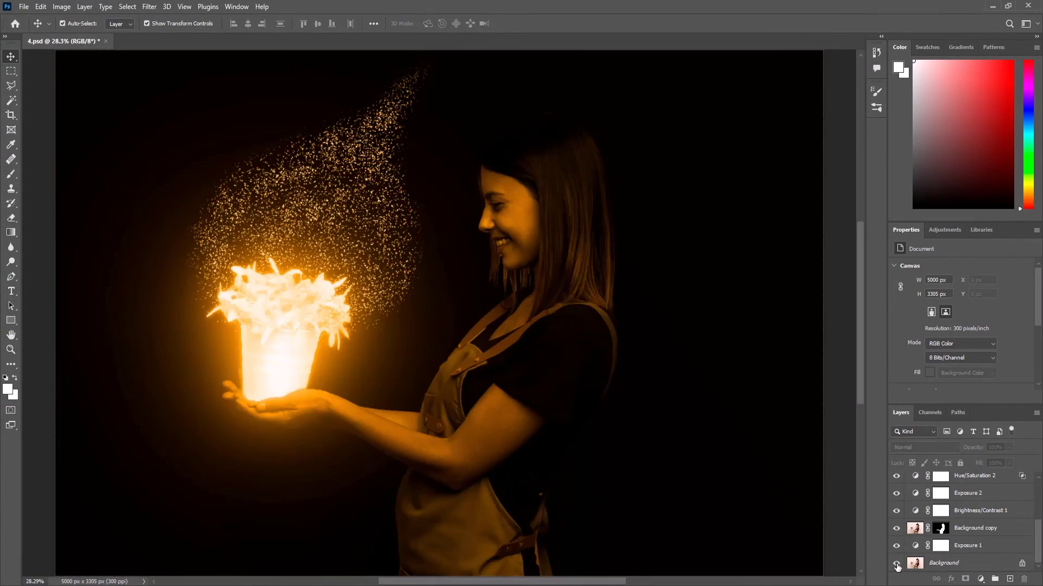
pyautogui.keyDown('alt'); pyautogui.click(896, 565); pyautogui.keyUp('alt')
pyautogui.keyDown('alt'); pyautogui.click(897, 564); pyautogui.keyUp('alt')
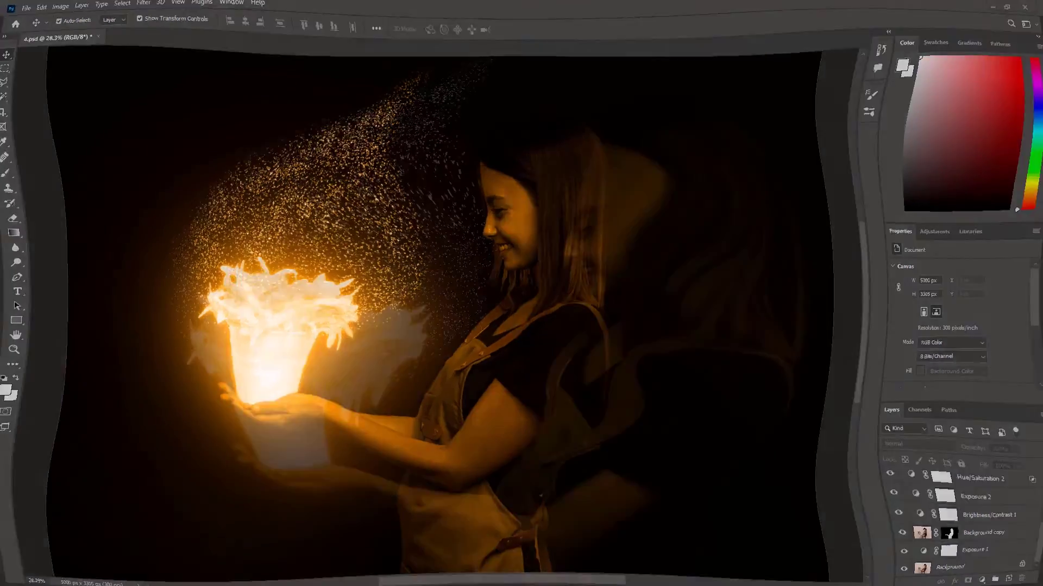